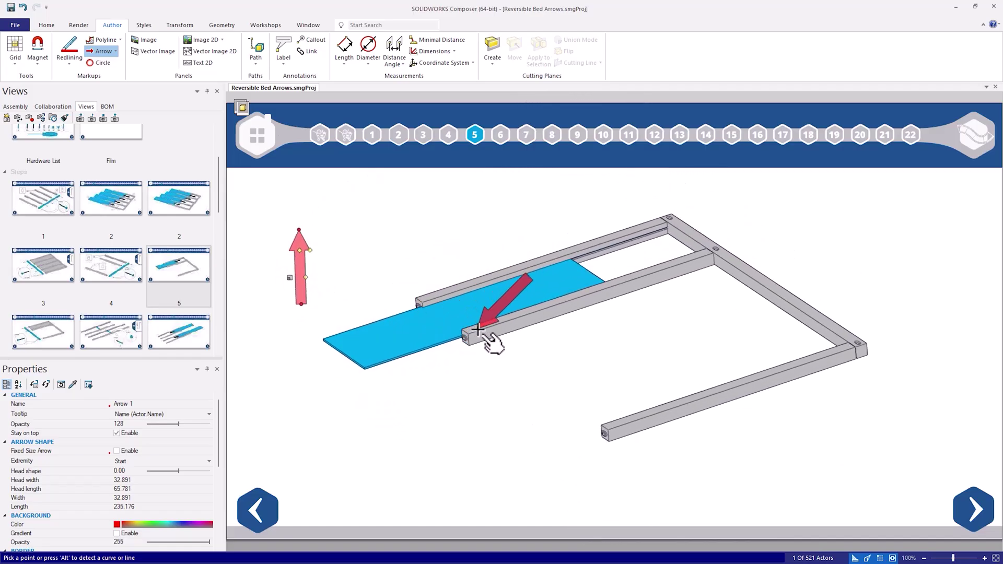
- Draw a straight arrow about 338 long, aligned with the rear side rail's edge and pointing toward the frame corner
key(alt)
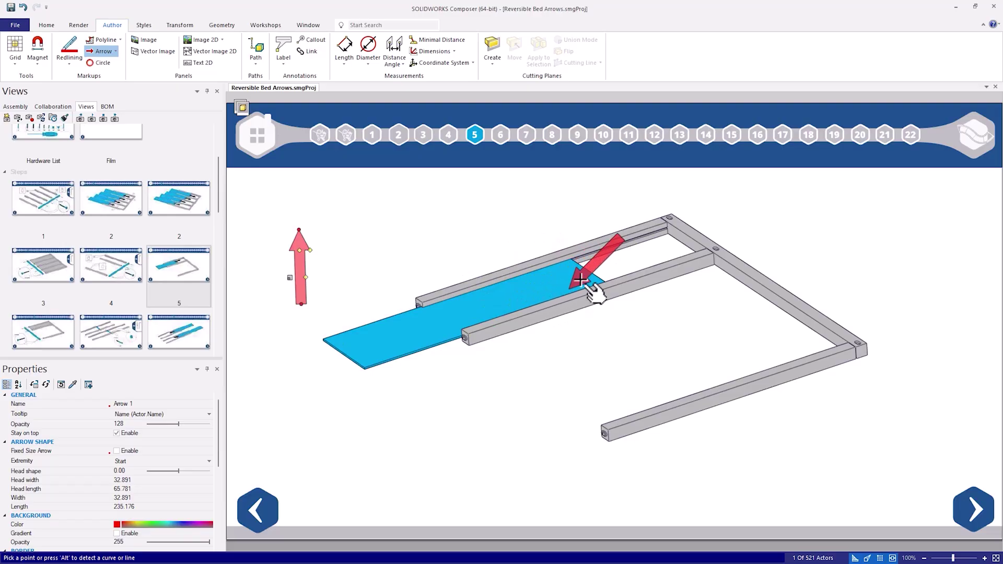
scroll(589, 284, up, 3)
scroll(589, 276, up, 1)
key(alt)
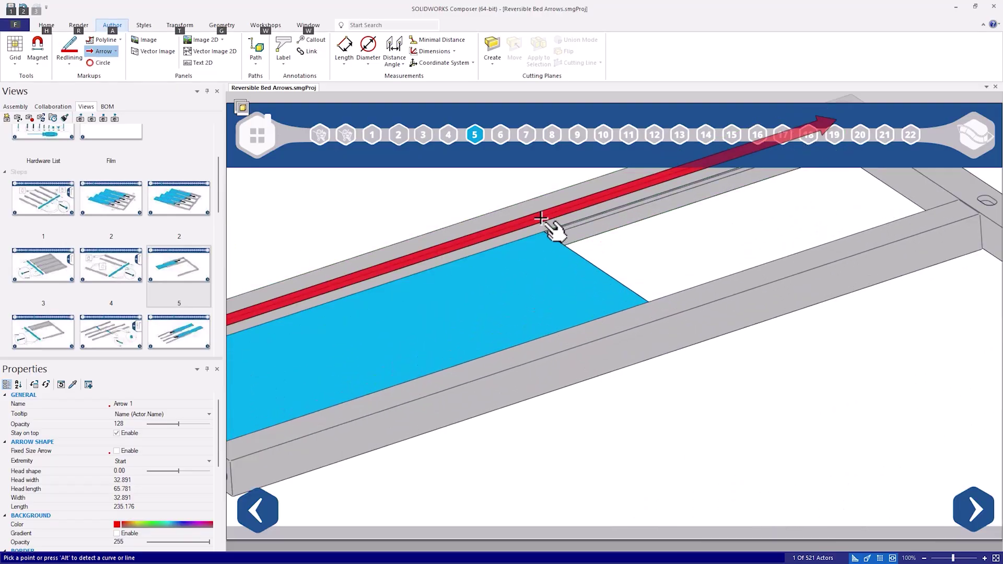
click(540, 219)
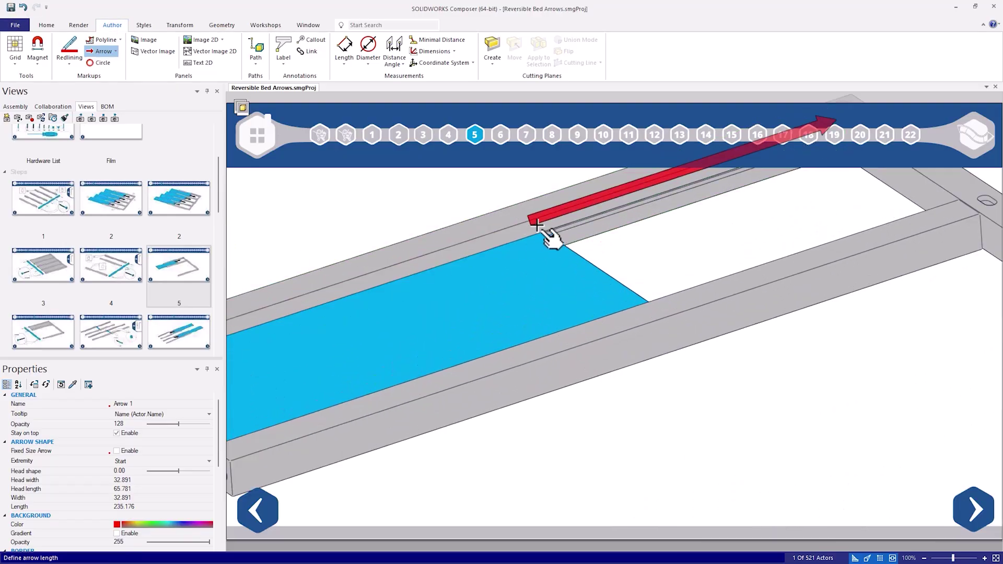
click(567, 219)
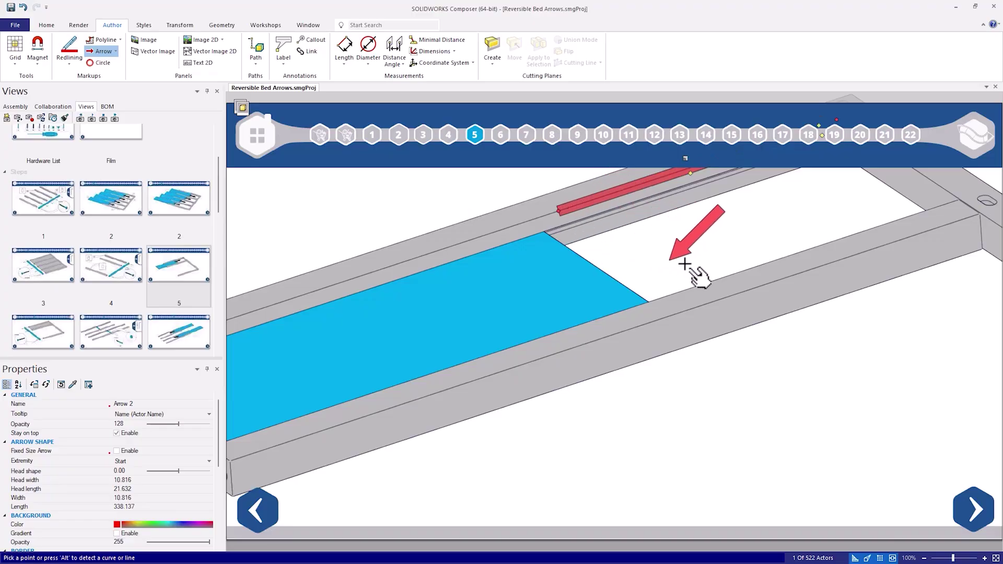
scroll(608, 410, down, 2)
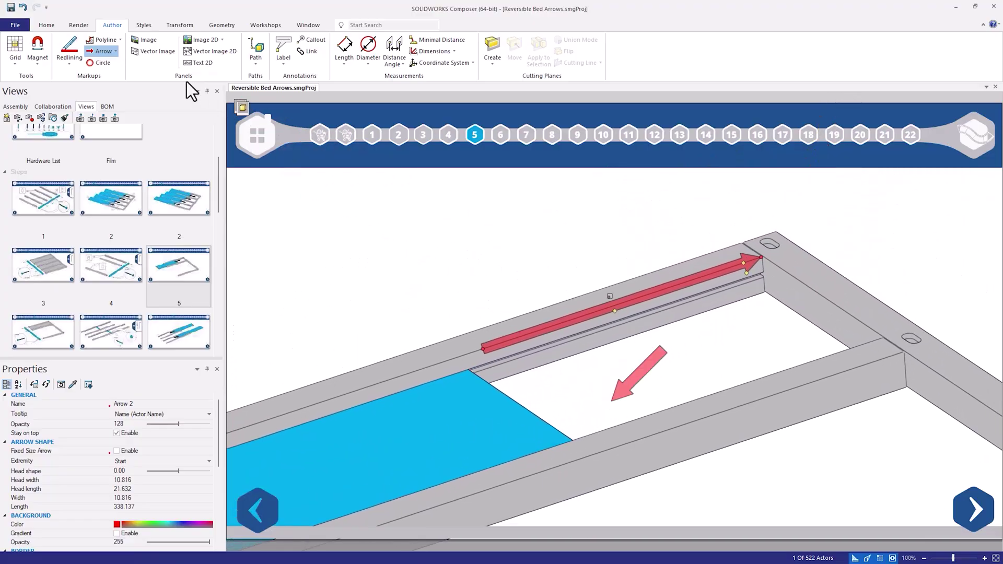
key(Escape)
- Translate the arrow off the rail so it lies over the blue slat and points into the frame opening
click(180, 26)
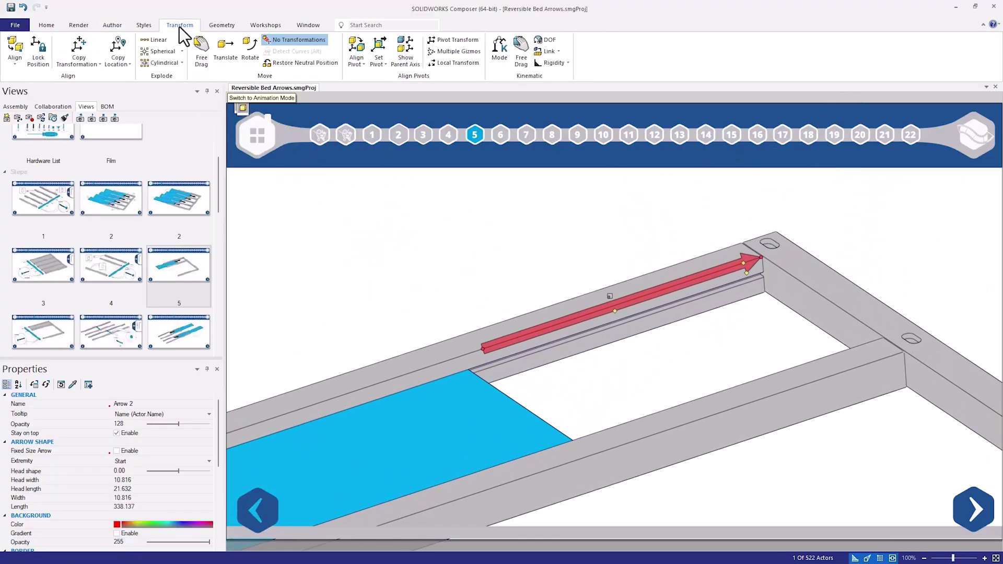
click(223, 52)
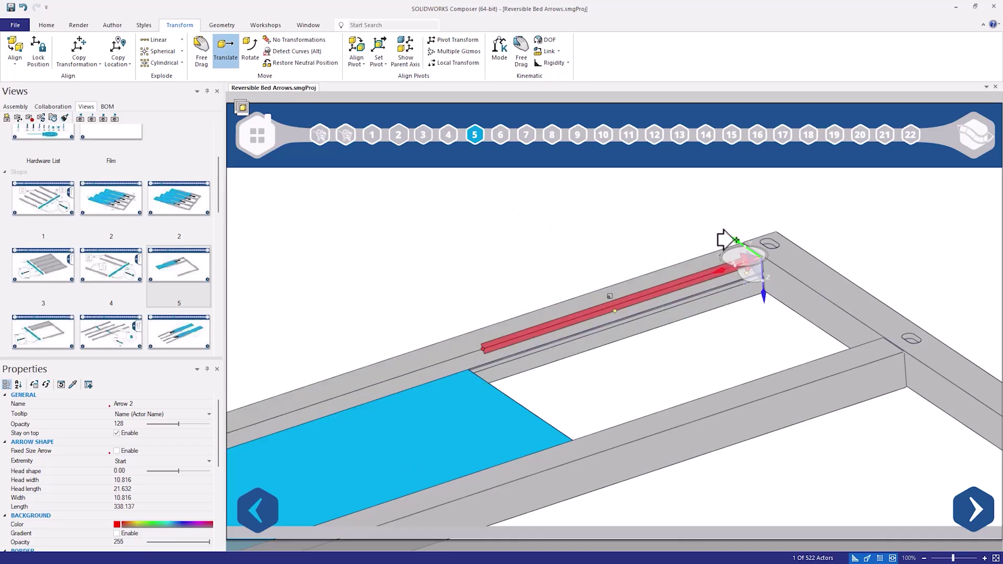
drag(721, 237, 571, 376)
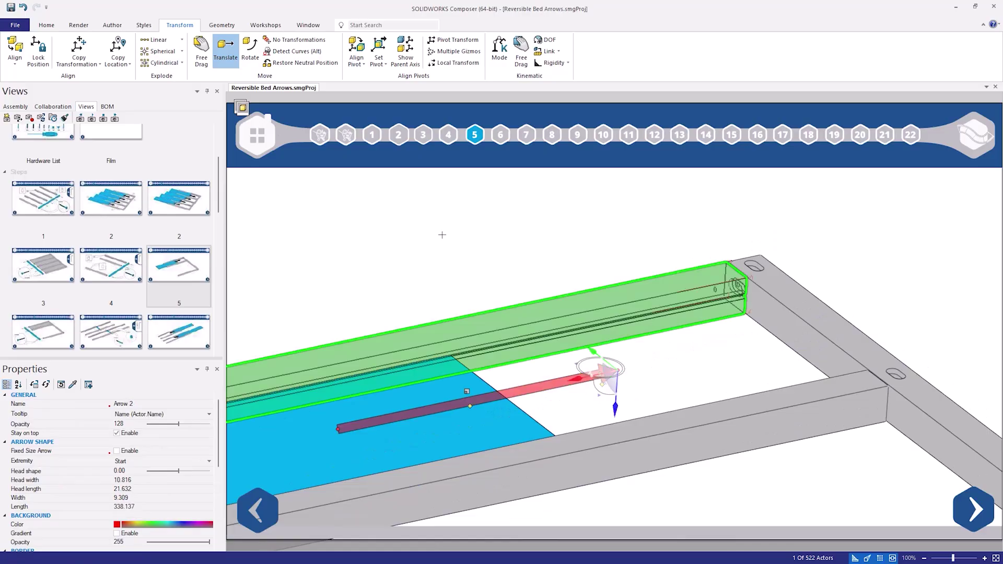
click(279, 42)
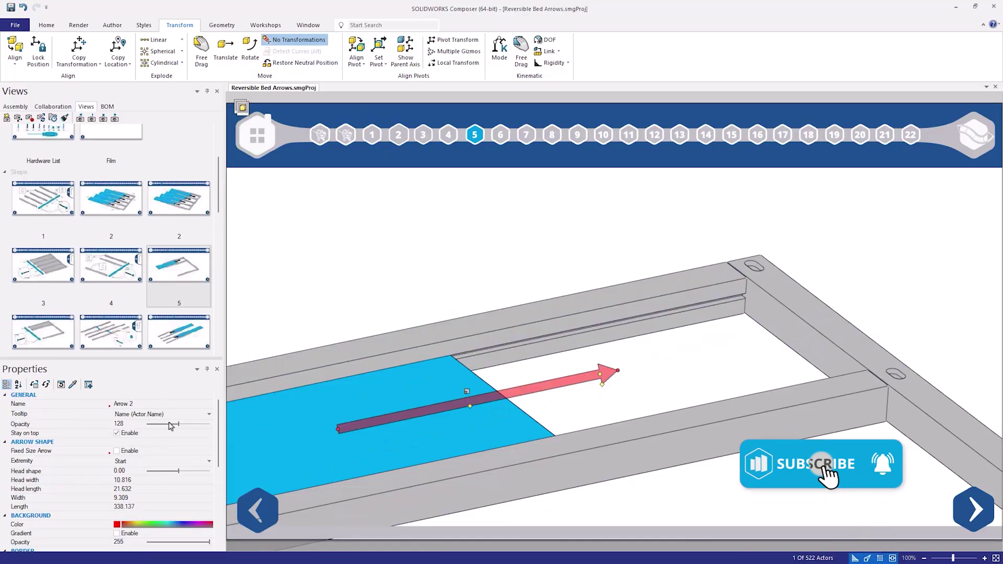
- Set the arrow's opacity to 255, change its background colour to black and turn off Stay on top
drag(178, 424, 209, 424)
click(117, 524)
click(117, 471)
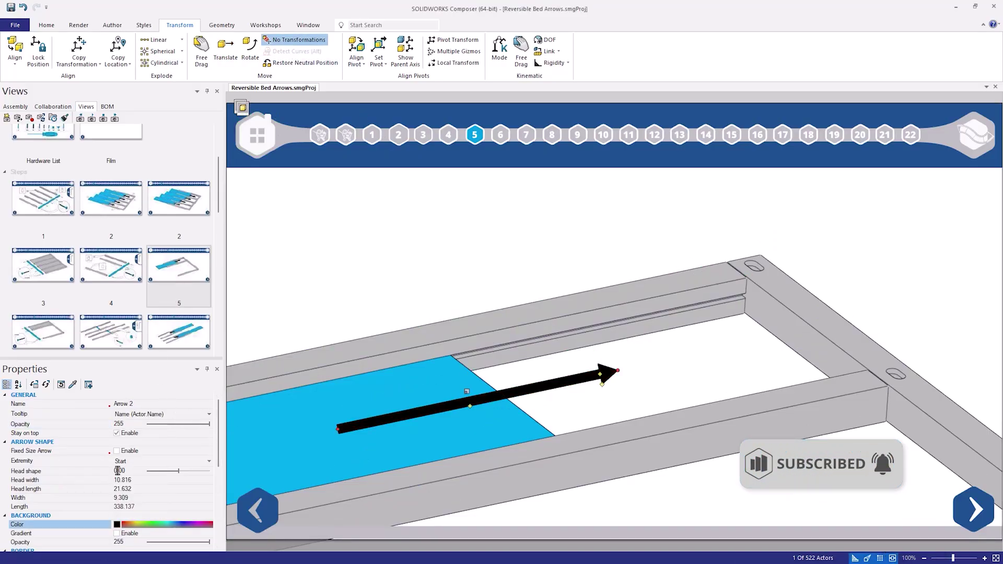
click(117, 433)
- Set the arrow's head shape to 0.13 and widen its shaft to about 9.9
scroll(212, 466, down, 1)
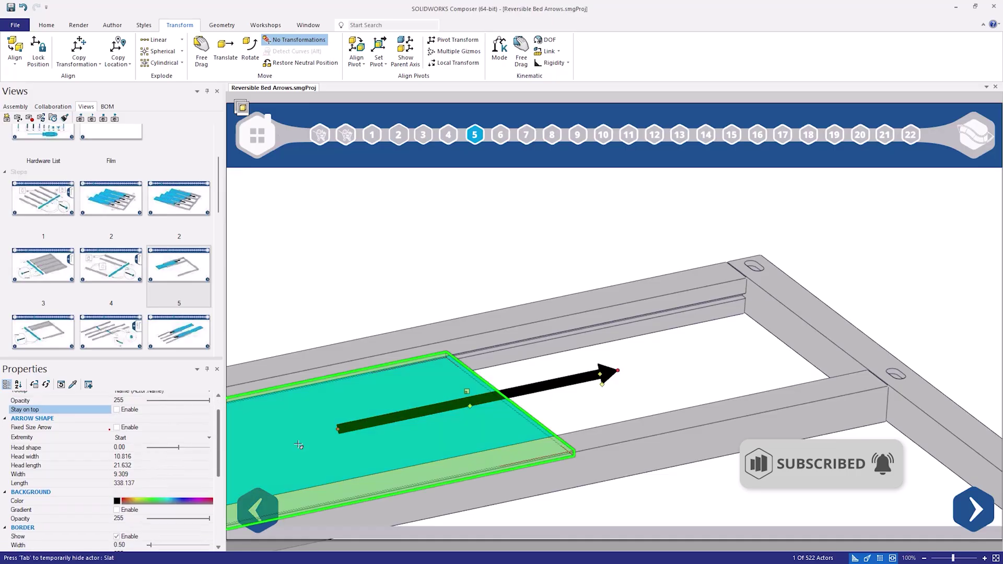
drag(178, 448, 182, 448)
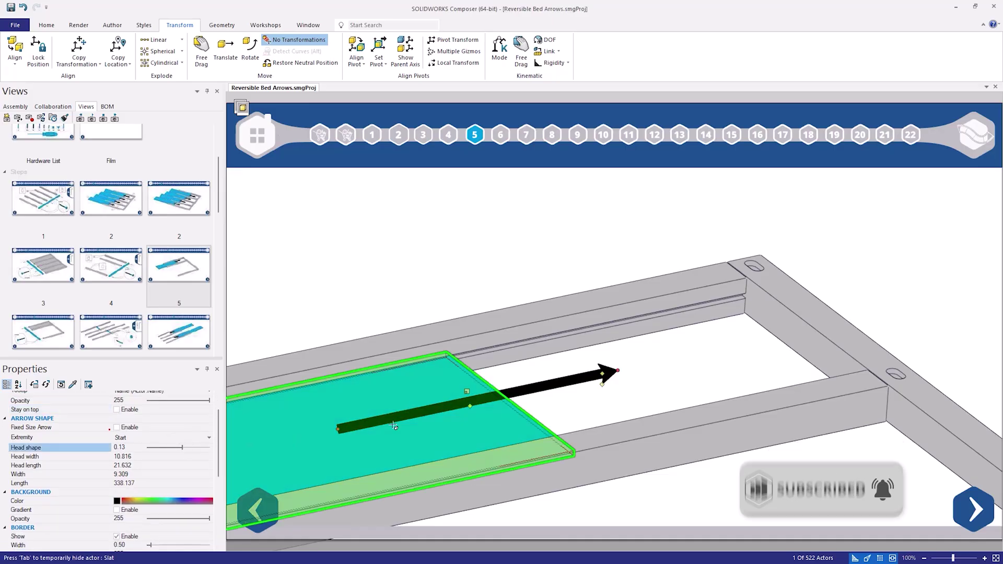
drag(469, 405, 469, 406)
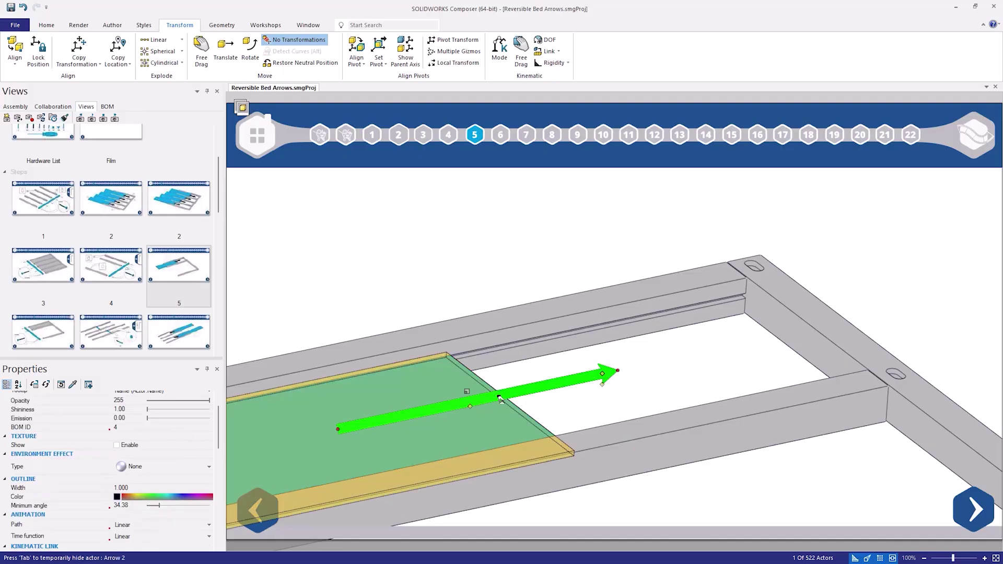
- Try moving the arrow's tip to a new direction toward the side rail and undo the change
drag(617, 366, 552, 286)
drag(585, 347, 560, 337)
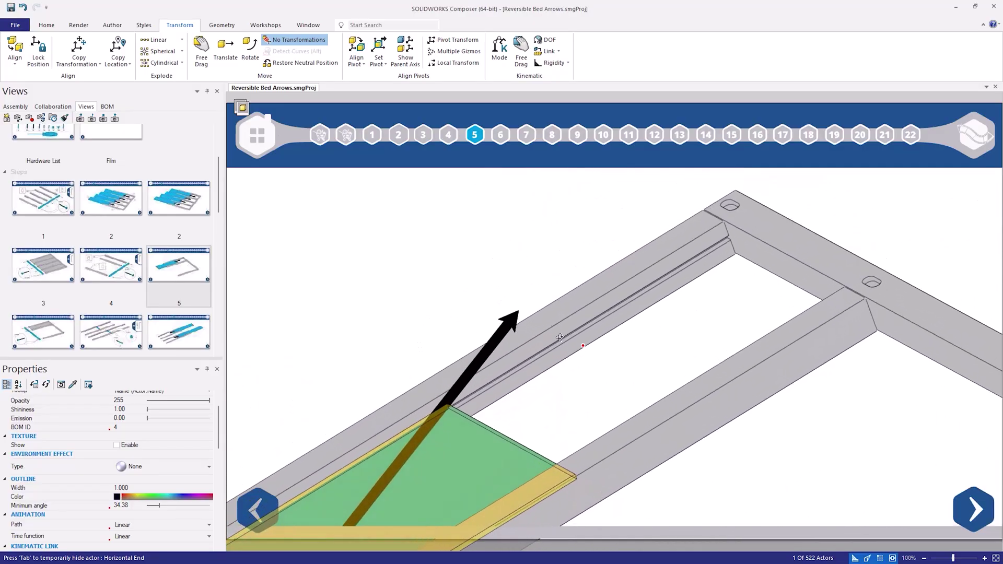
key(ctrl+z)
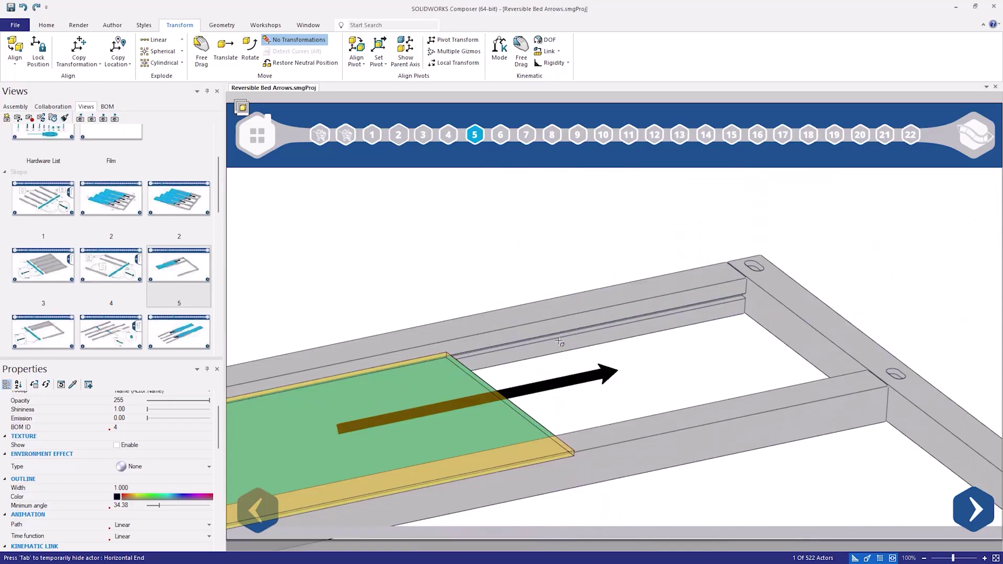
- Create a new style named Arrows from the black arrow
click(553, 383)
click(266, 25)
click(66, 52)
click(967, 126)
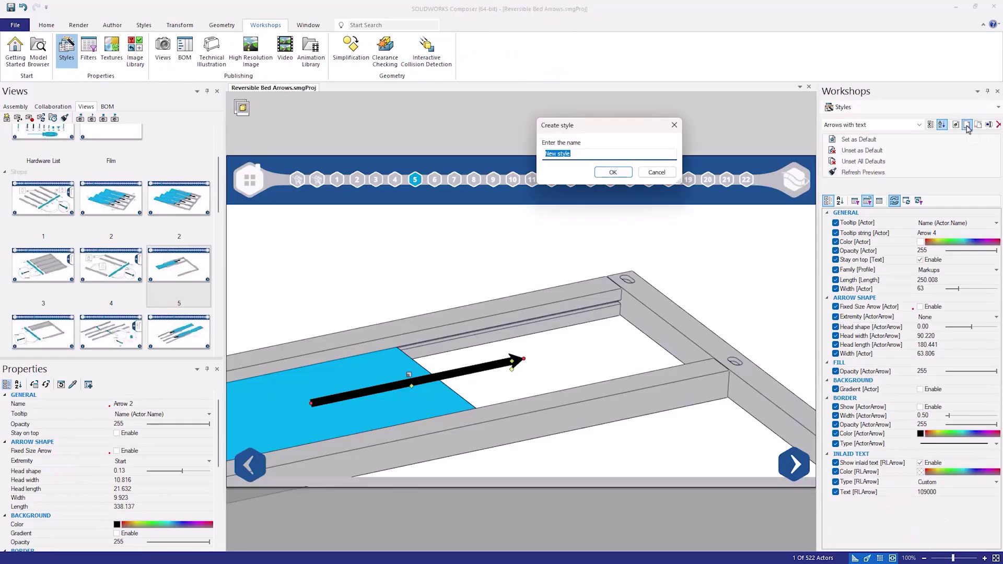
text(Arrows)
key(Return)
- Include the Markups family, opacity, disabled Stay on top, background and border display properties in the Arrows style
click(835, 243)
click(932, 243)
click(937, 321)
click(836, 354)
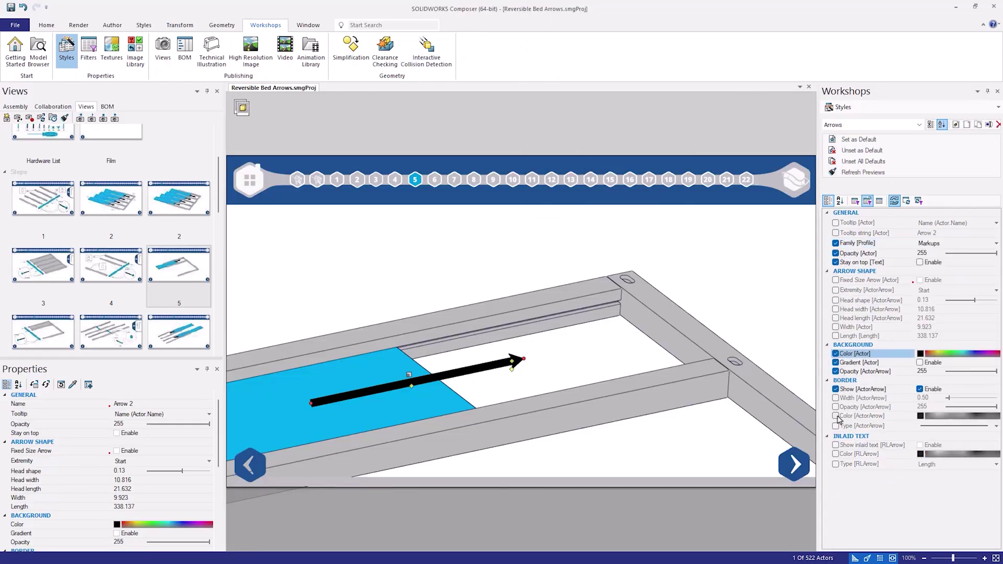
- Draw another straight arrow about 90 long in the empty area above the frame and apply the Arrows style to it
click(111, 25)
click(102, 51)
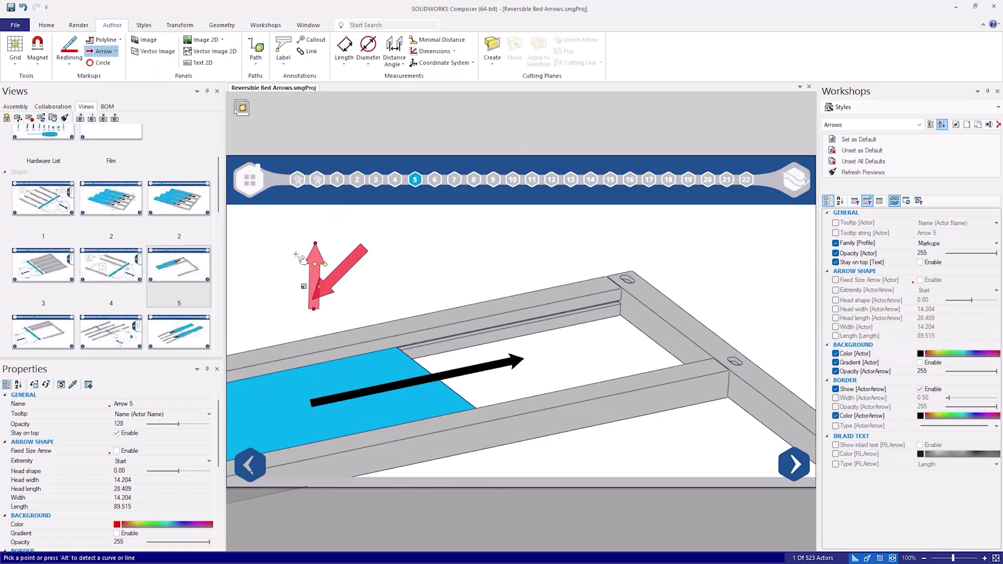
click(313, 308)
click(143, 25)
click(136, 52)
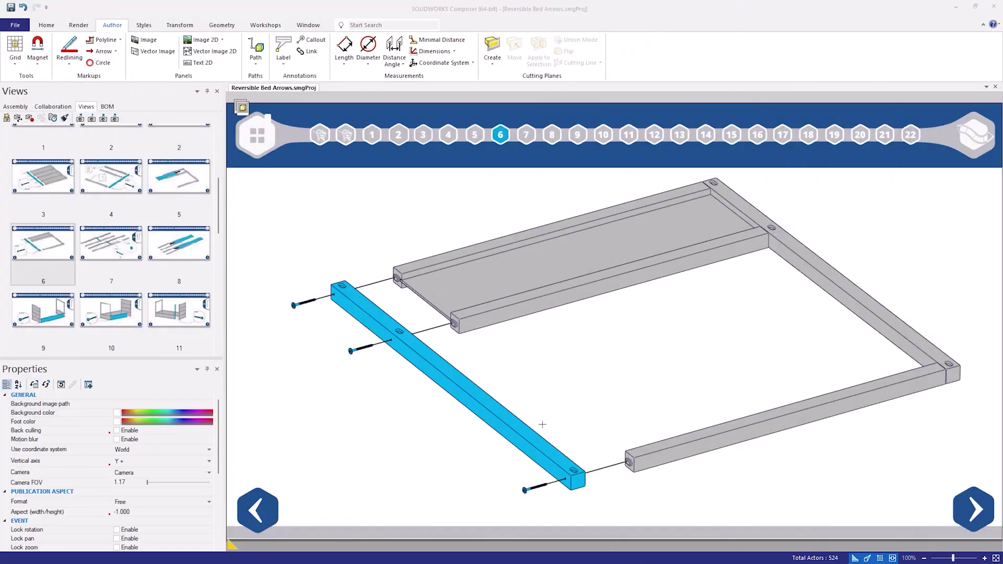
- Place a circular arrow around the smooth shank of the lowest screw in step 6, centred on the screw's axis
scroll(523, 498, up, 10)
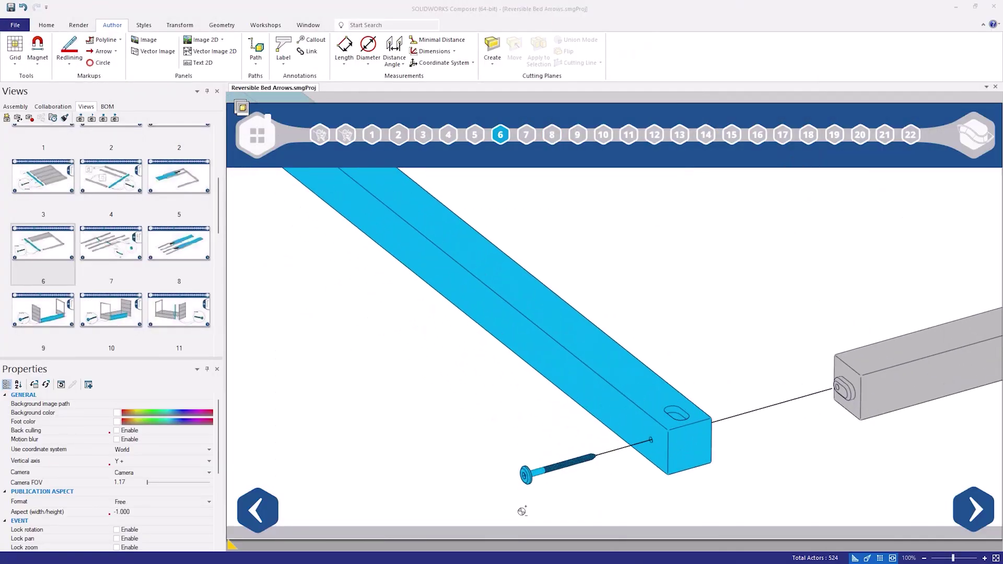
click(116, 52)
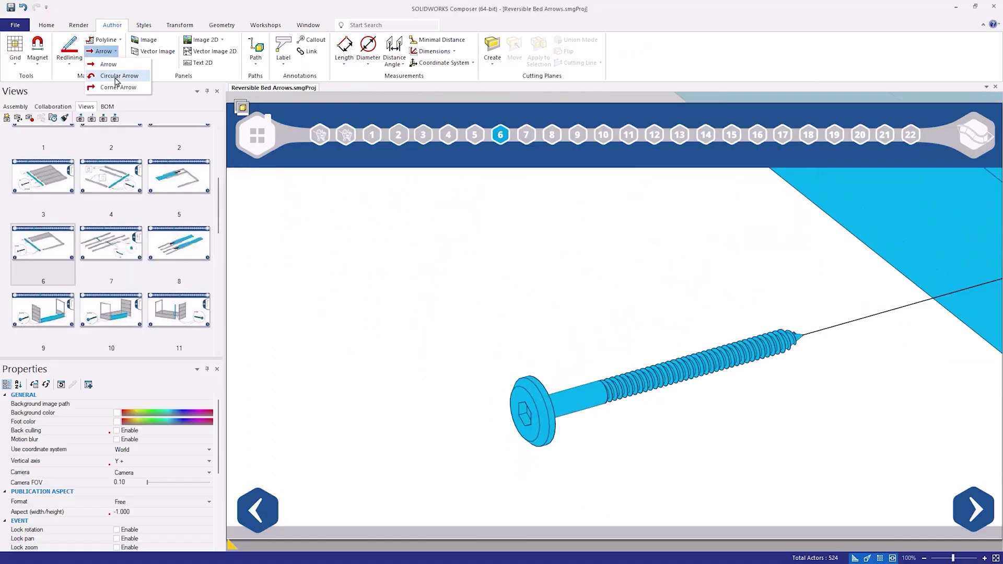
click(115, 77)
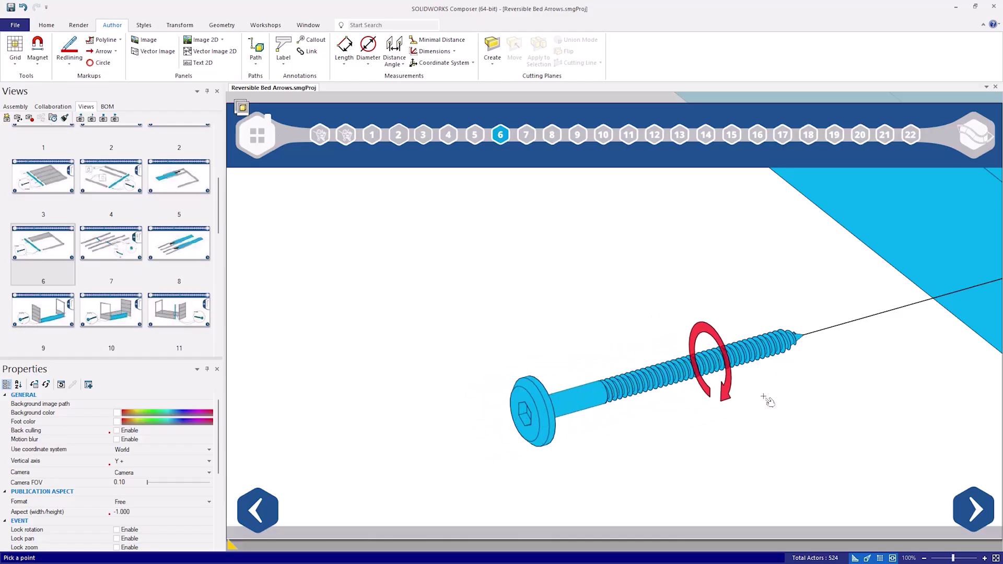
click(604, 438)
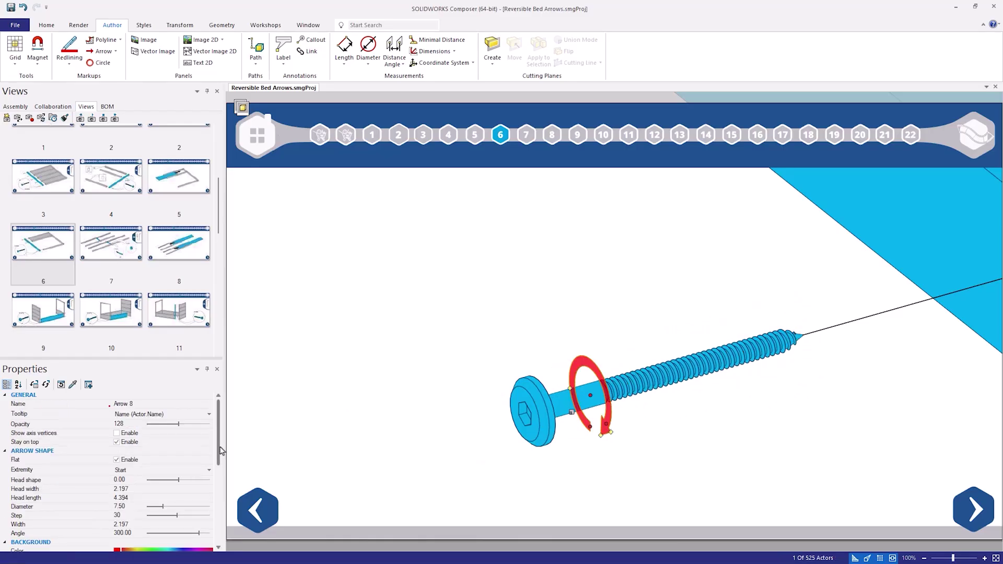
- Turn off Stay on top for the circular arrow, colour it black and set its opacity to 255
click(116, 442)
click(117, 551)
click(118, 496)
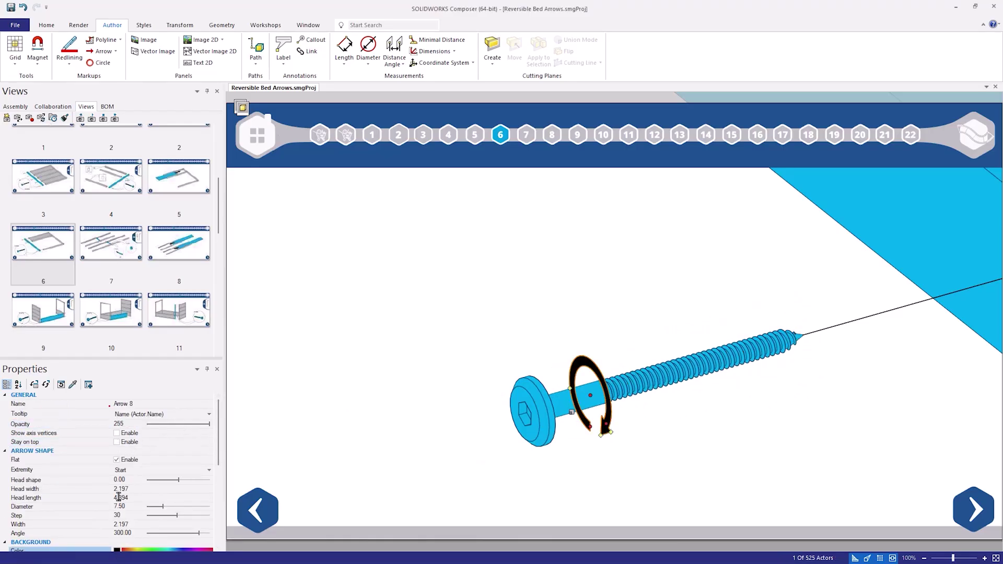
- Compare the circular arrow's Flat option on and off, leaving it disabled for a band-like shape
click(116, 461)
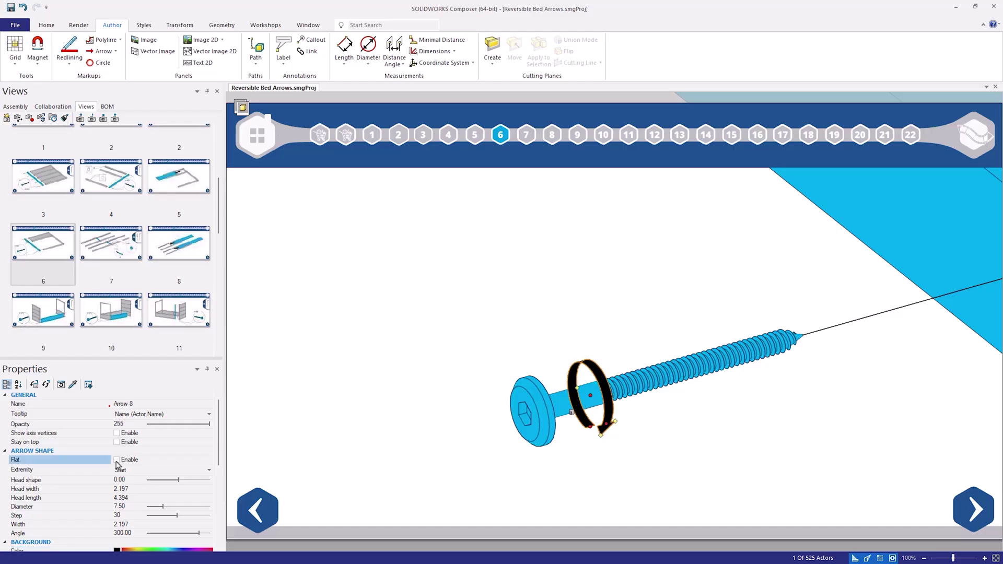
click(116, 462)
click(117, 463)
click(379, 396)
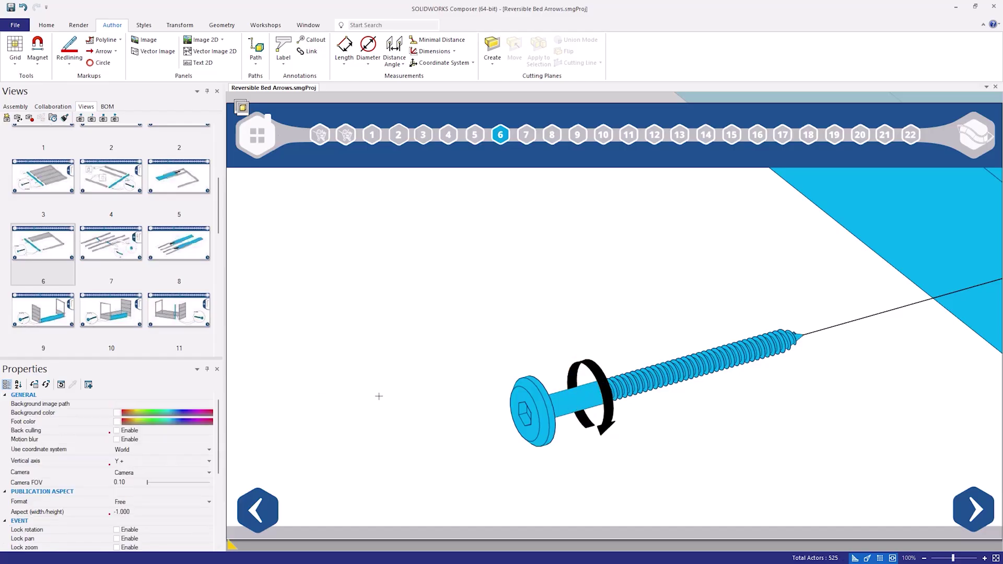
- Enlarge the circular arrow around the screw to a diameter of about 11.9 and reduce its band width to about 3.06
click(607, 410)
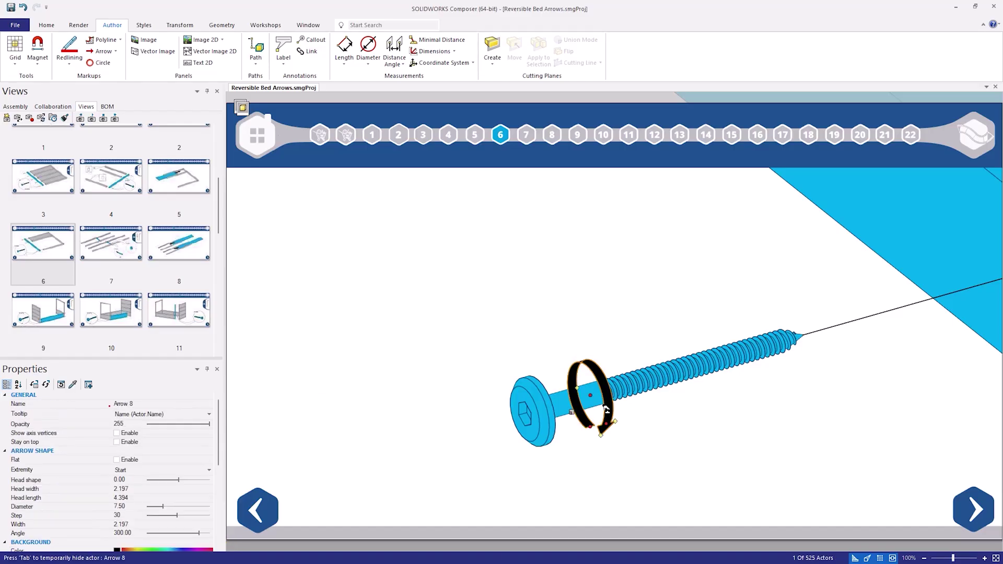
scroll(219, 458, down, 2)
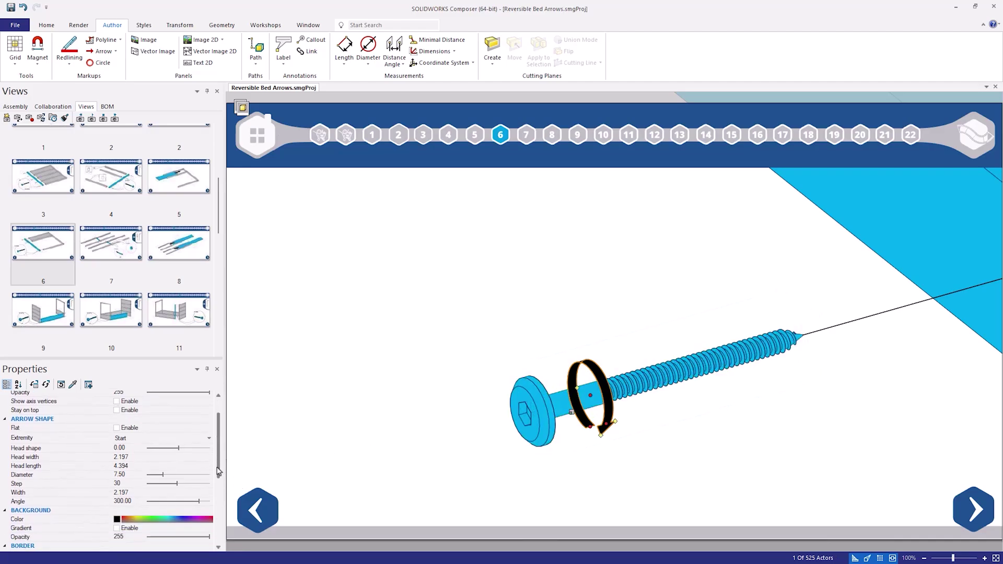
drag(570, 410, 561, 421)
click(575, 454)
click(577, 427)
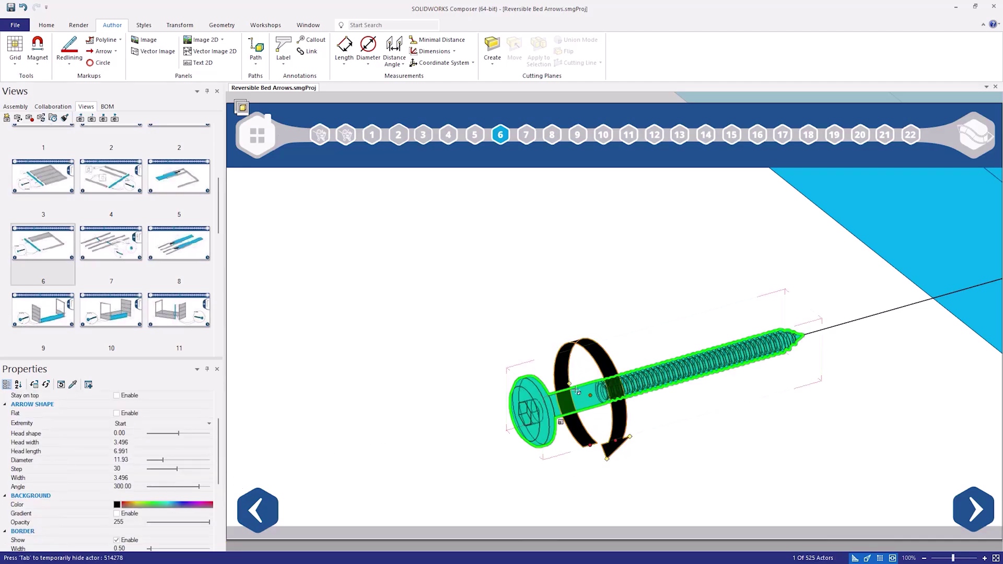
drag(564, 384, 562, 384)
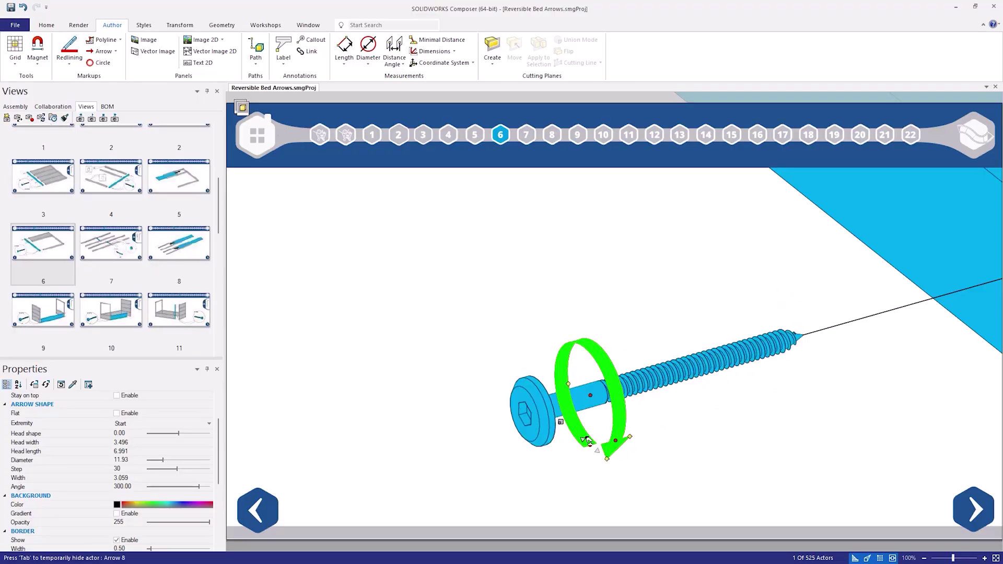
- Shorten the circular arrow's sweep angle from both ends and lower its head shape value
drag(589, 441, 563, 381)
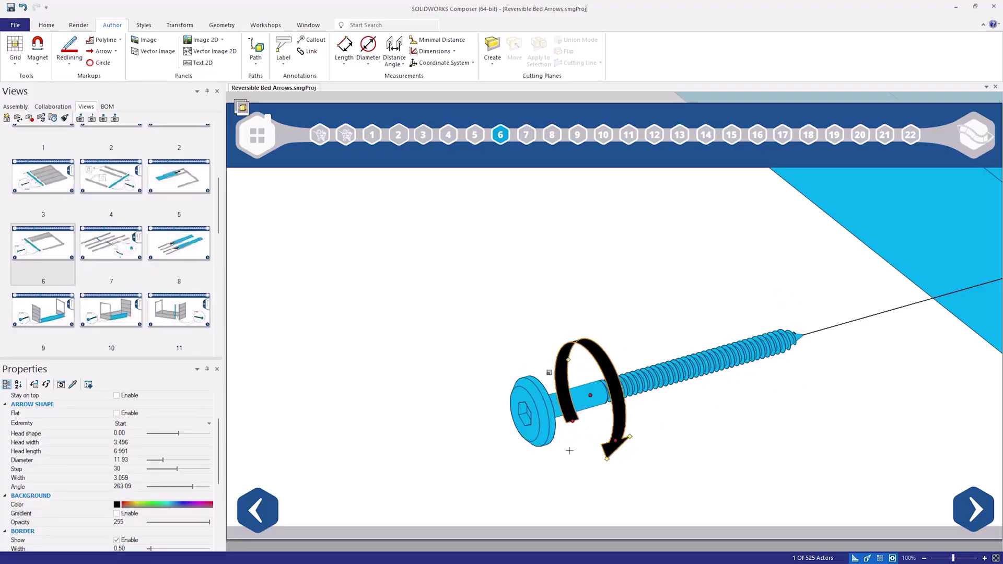
drag(614, 438, 612, 436)
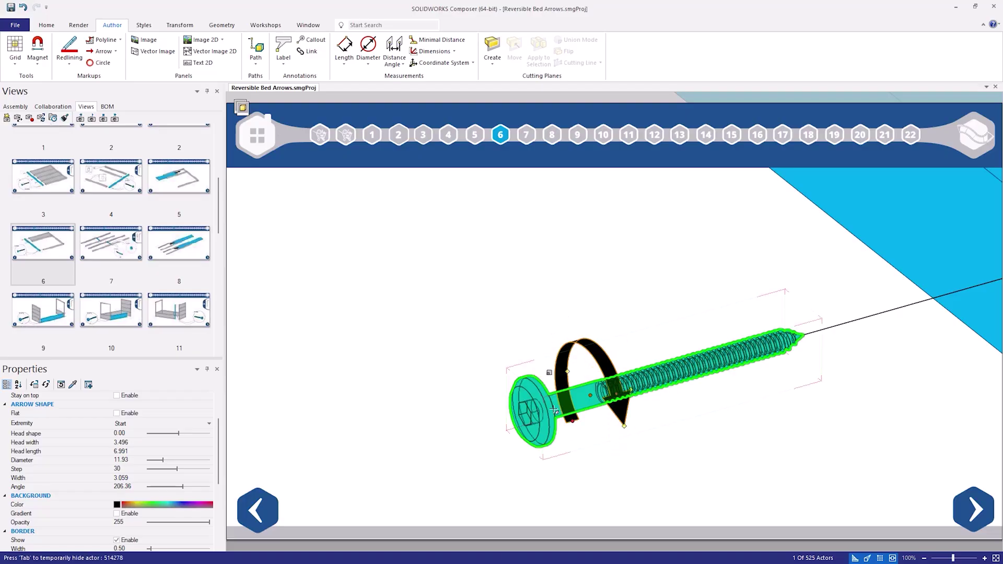
drag(184, 486, 162, 472)
drag(178, 434, 167, 437)
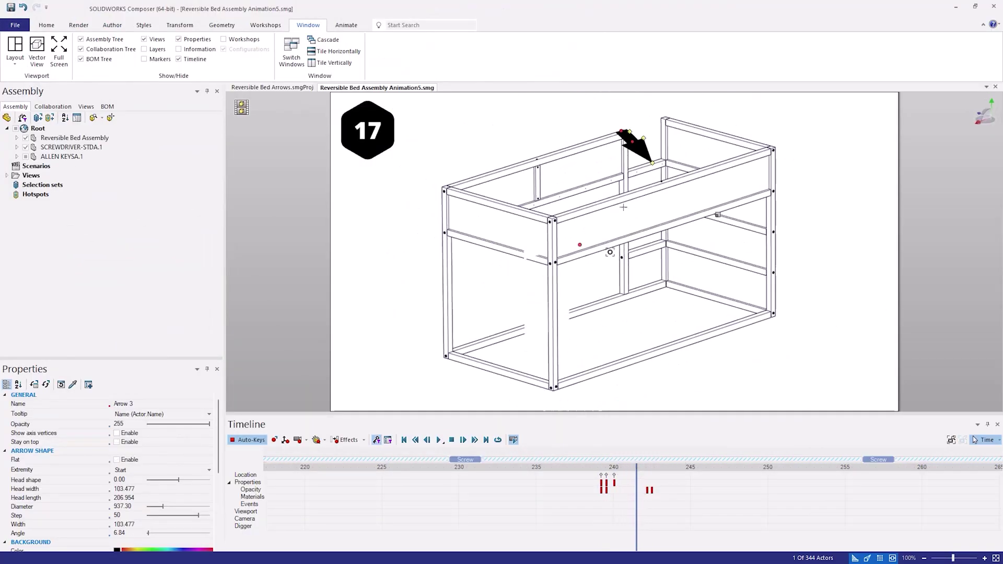
- In the bed assembly animation, extend the curved arrow from the rear top rail to the lower front rail and return the timeline to about 240
drag(648, 174, 685, 310)
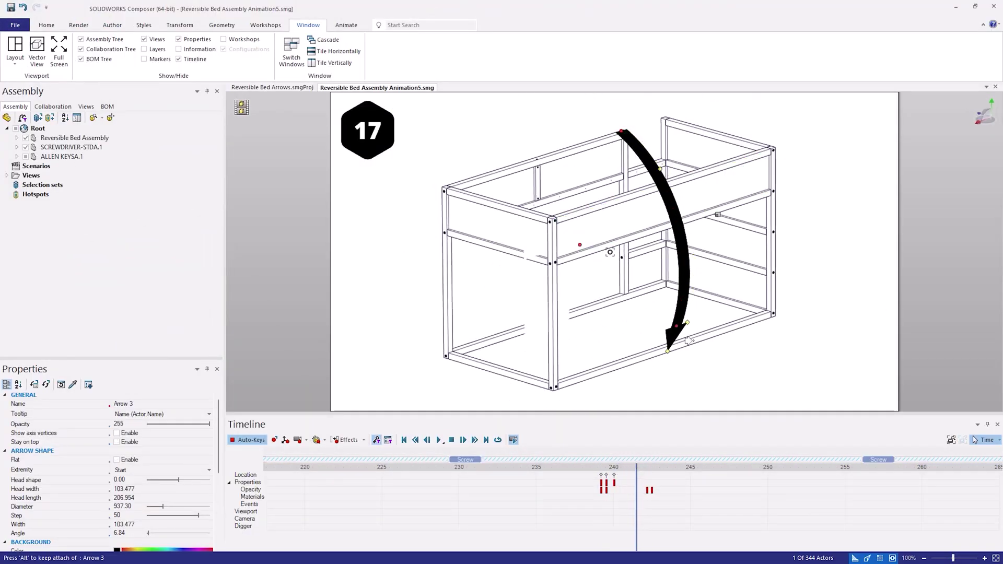
drag(636, 467, 615, 466)
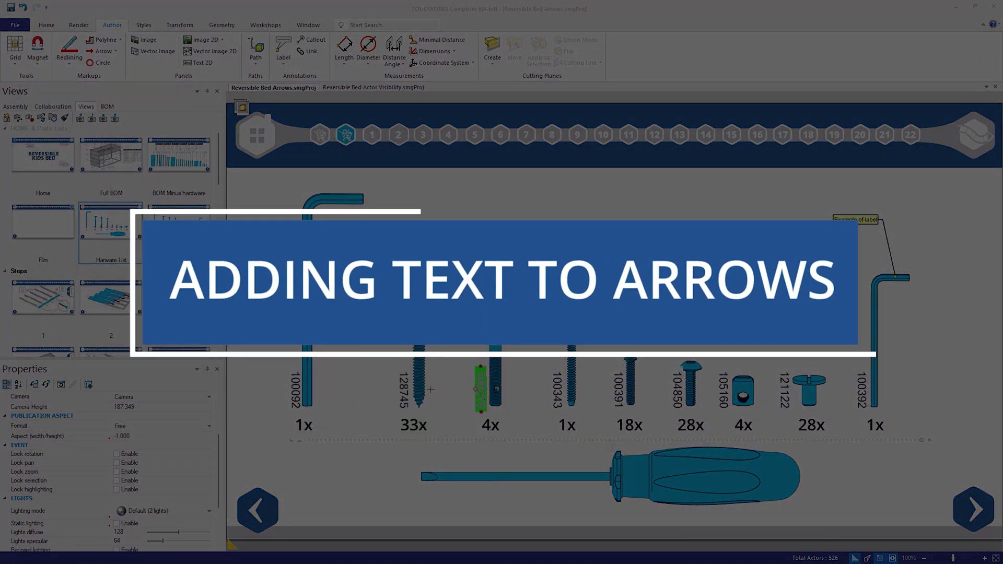
- Compare the inlaid text settings of the arrow beside the first Allen key with the example label's text source options
click(307, 395)
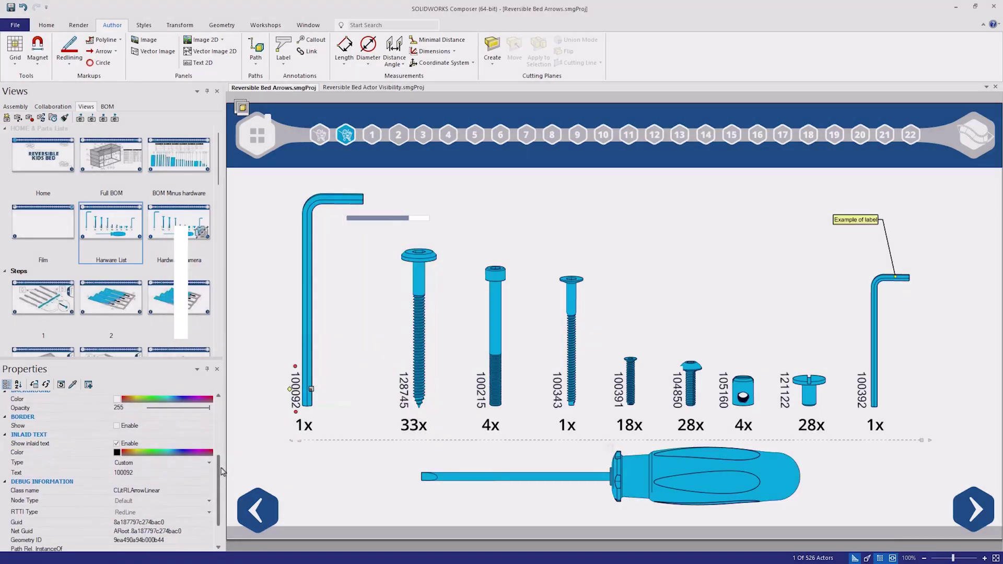
drag(221, 468, 221, 470)
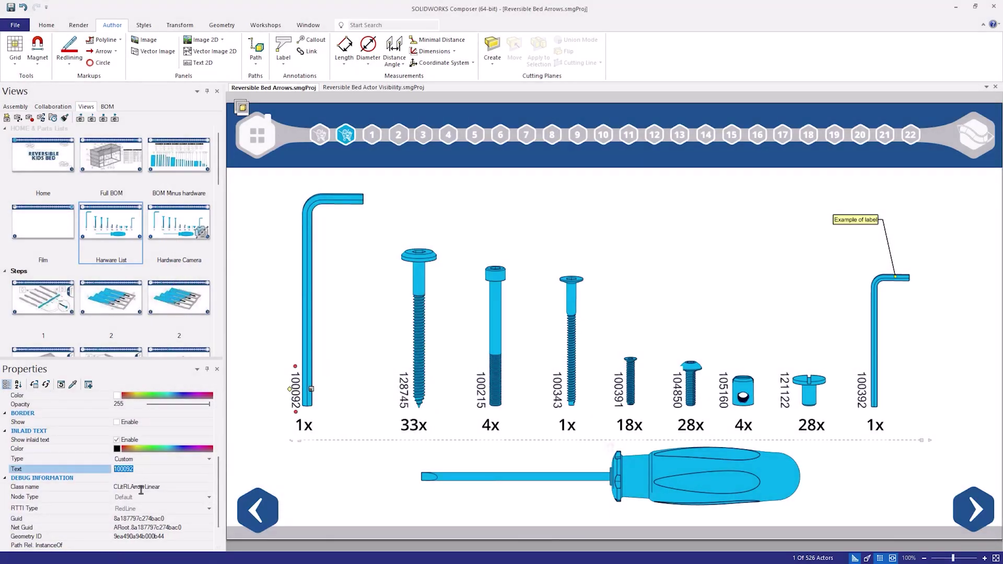
click(835, 219)
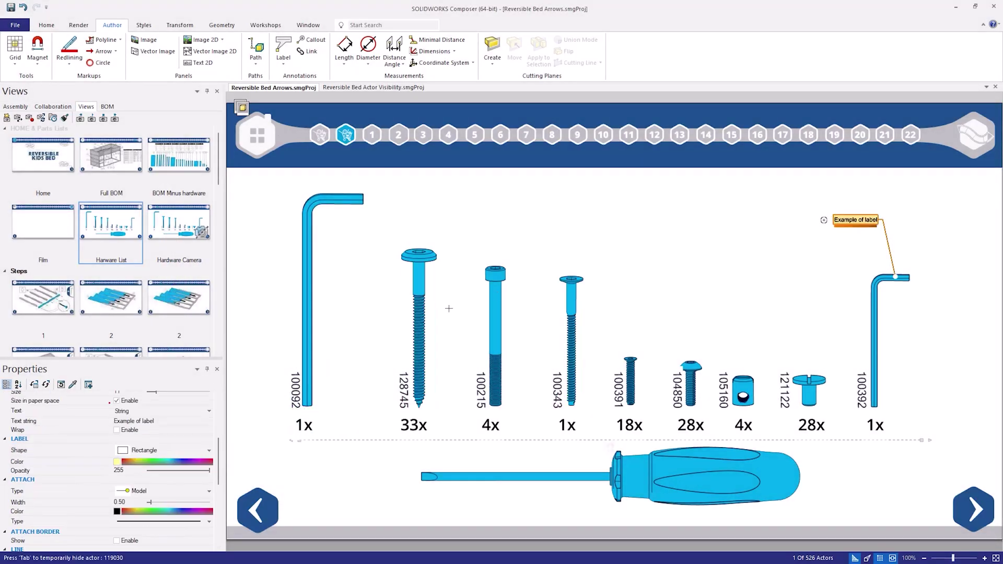
click(147, 411)
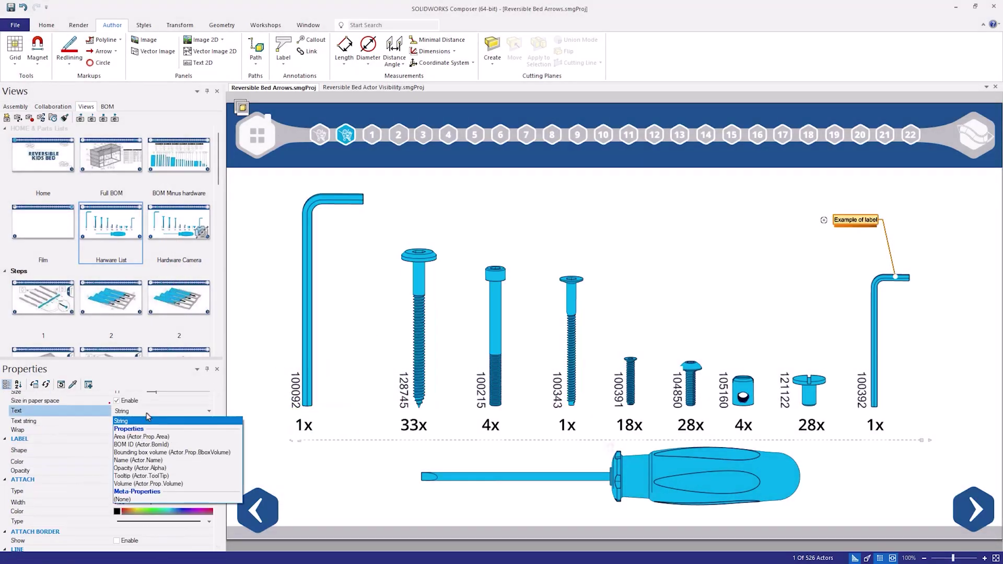
click(249, 380)
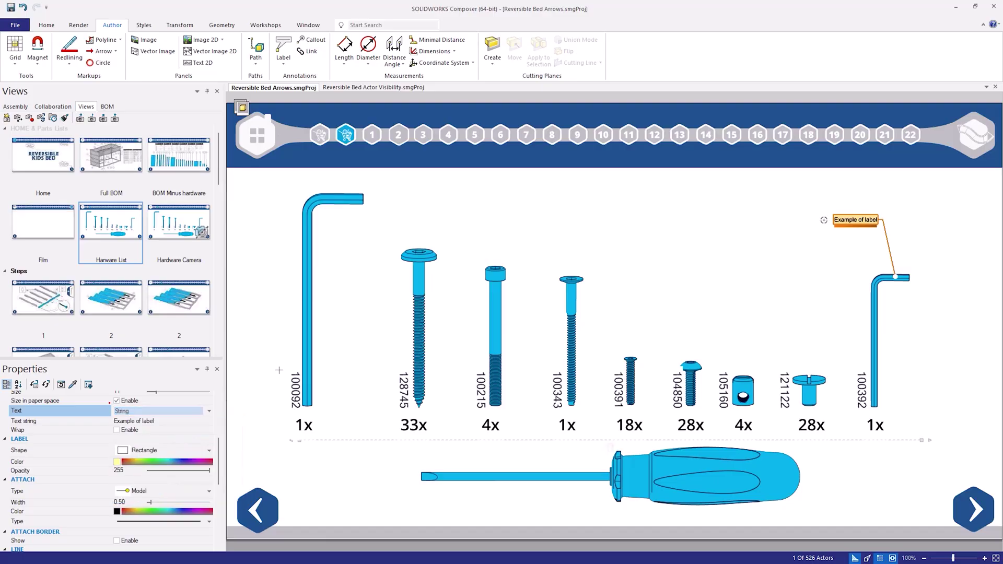
click(294, 377)
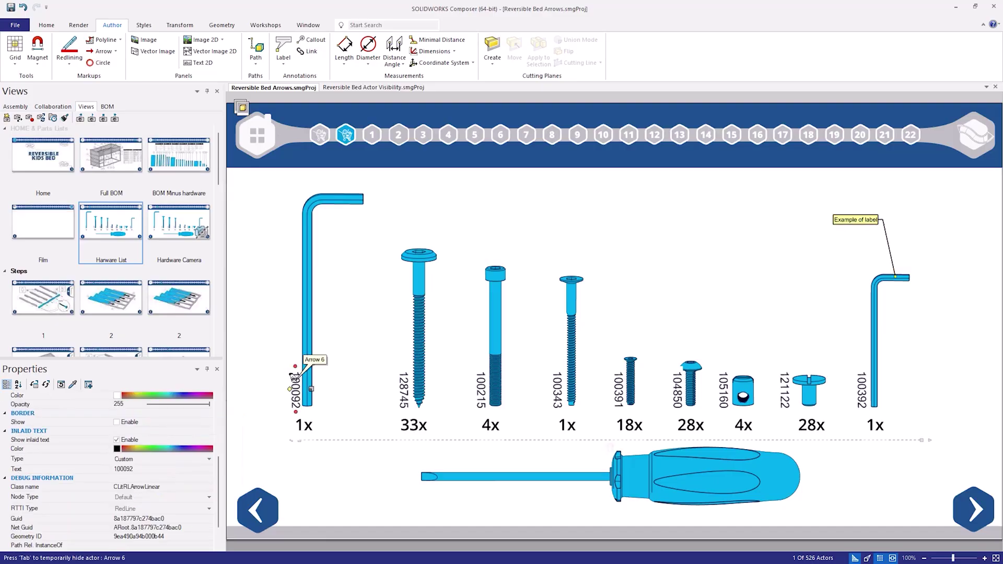
click(436, 300)
mouse_move(437, 300)
middle_down()
mouse_move(509, 304)
mouse_move(383, 303)
mouse_move(452, 293)
mouse_move(429, 294)
mouse_move(437, 301)
middle_up()
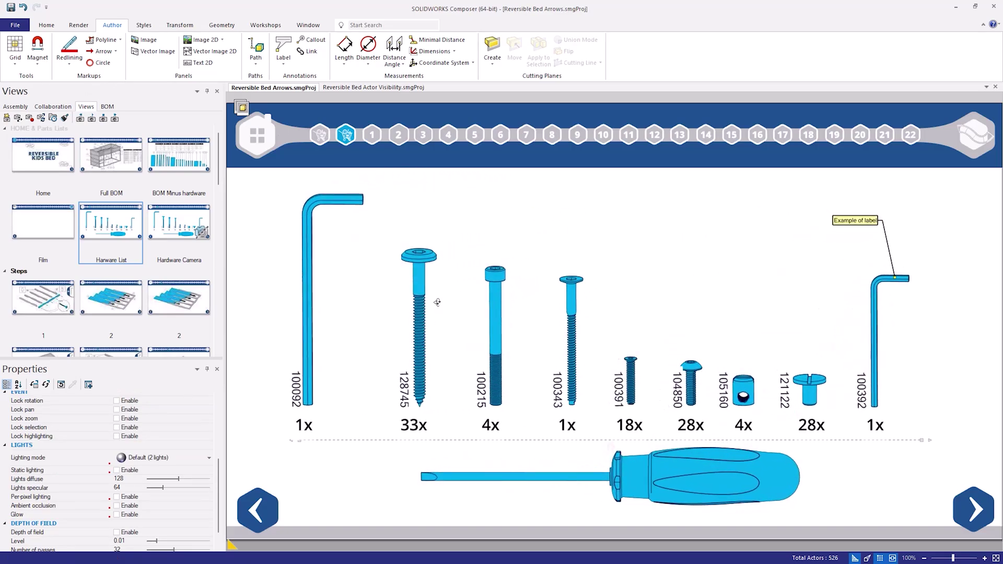
- Set the extremity of the arrow beside the first Allen key to None and turn off its border
click(152, 462)
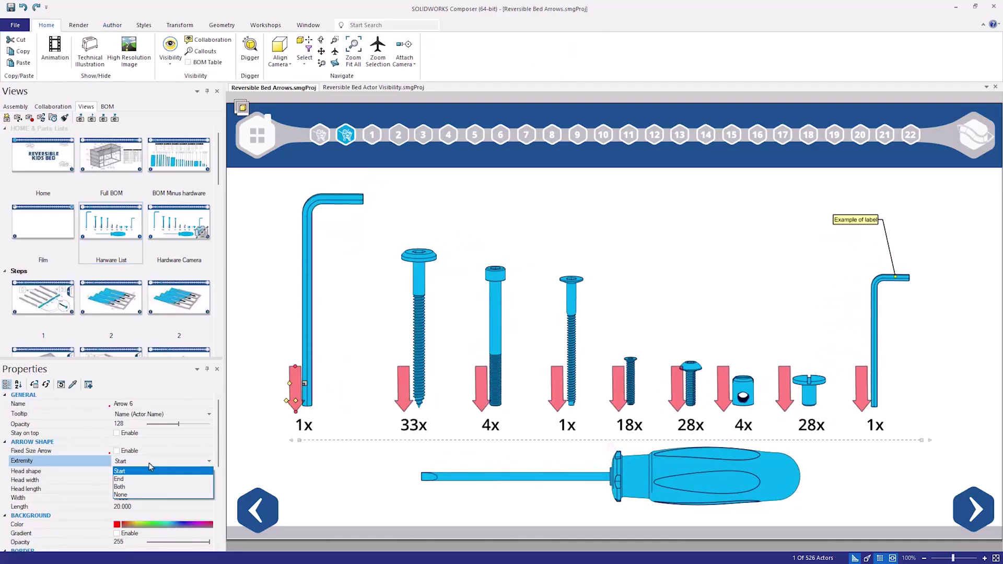
click(145, 495)
scroll(143, 494, down, 3)
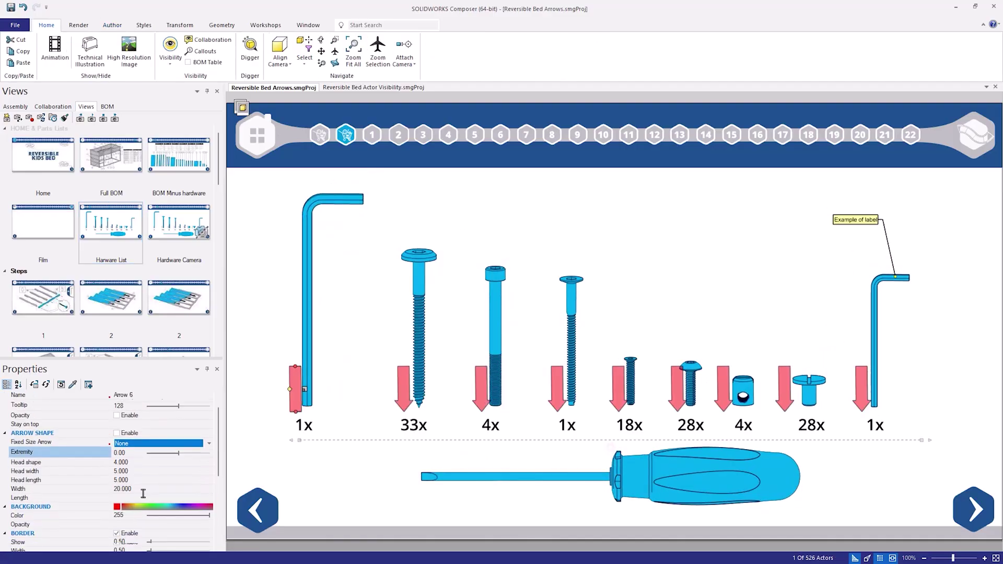
click(117, 507)
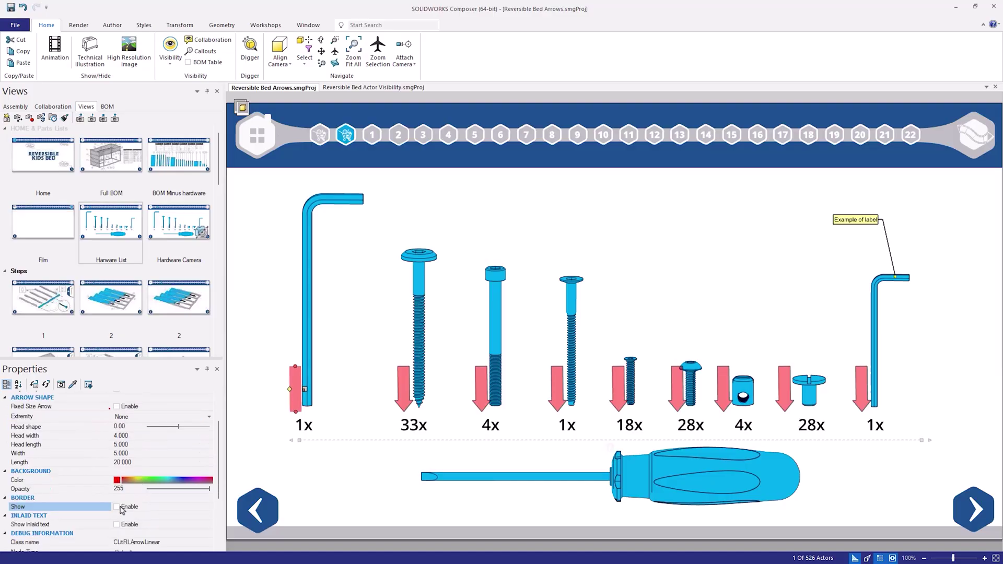
- Raise the same arrow's general opacity to 255 and make its background colour white
scroll(154, 473, up, 3)
drag(178, 425, 219, 516)
click(212, 474)
- Show inlaid text on the arrow, with the type set to Custom and the text 100092
click(118, 436)
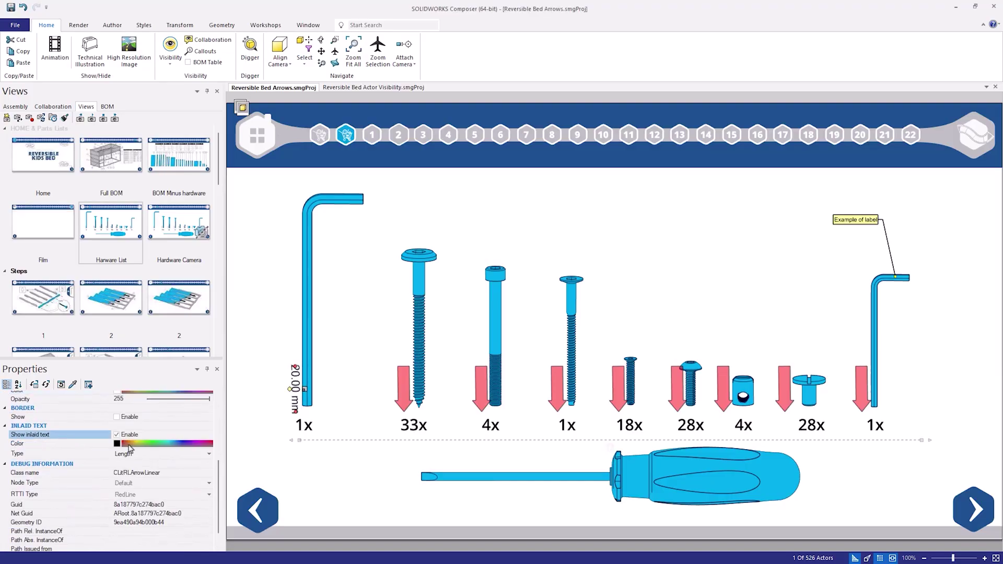
click(134, 454)
click(138, 471)
click(107, 462)
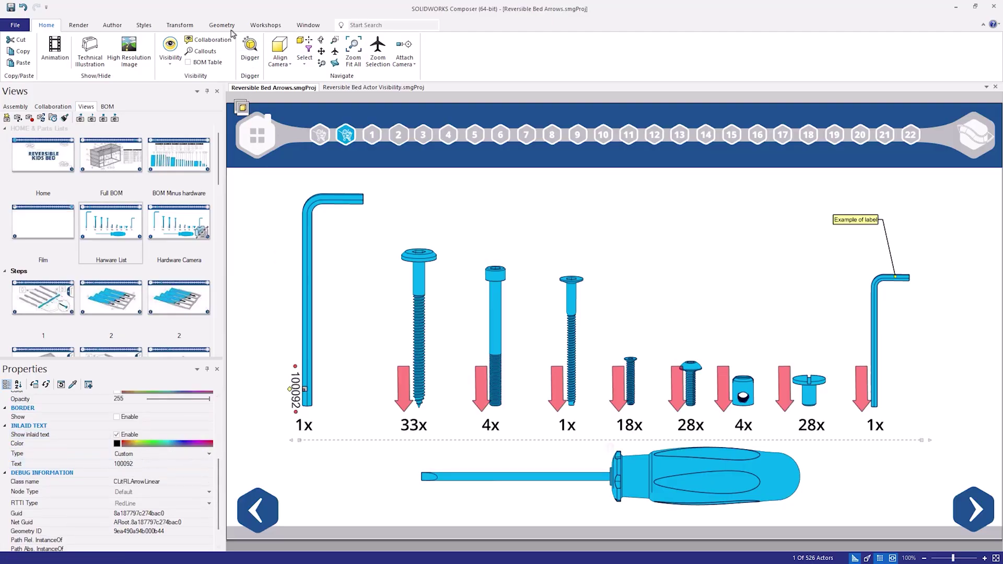
- Save the arrow's formatting as a quick style named "Arrow with text" and open the Styles workshop
click(138, 26)
click(585, 62)
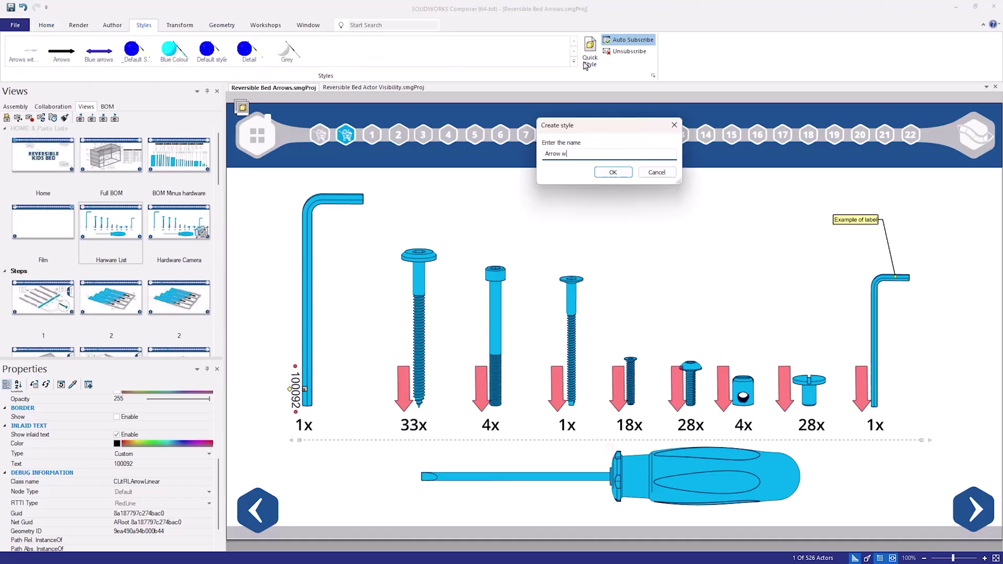
key(Return)
click(261, 26)
click(68, 53)
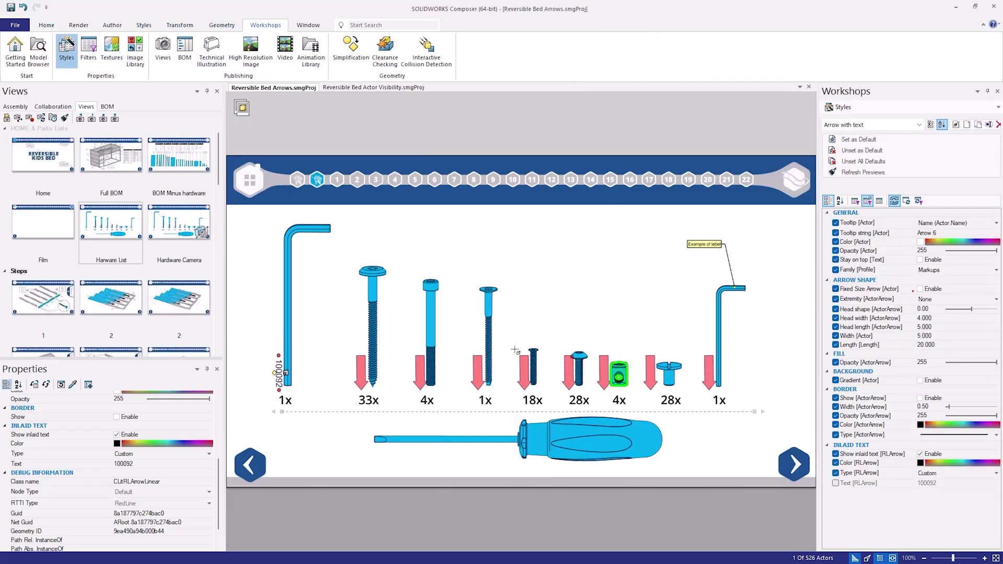
- Apply the "Arrow with text" style to the arrow beside the 33x screw and set its text to 128745
click(361, 369)
click(143, 25)
click(24, 52)
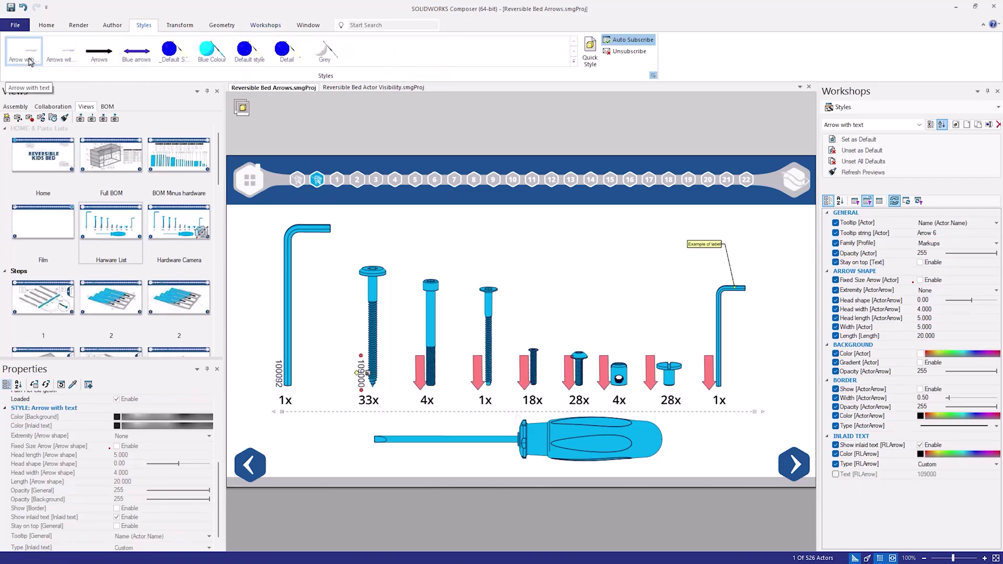
scroll(88, 491, up, 5)
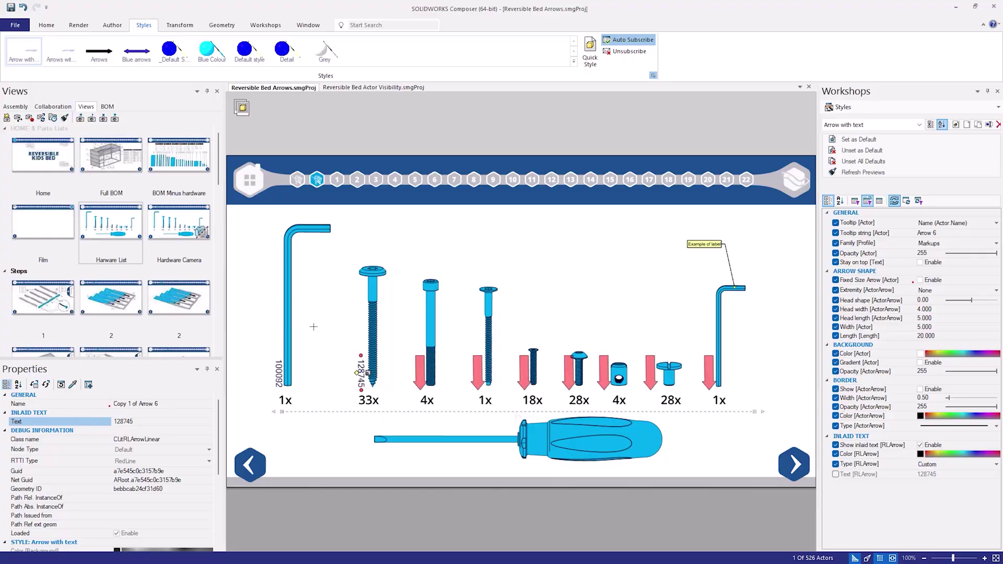
click(318, 329)
mouse_move(338, 340)
right_down()
mouse_move(374, 343)
mouse_move(331, 343)
right_up()
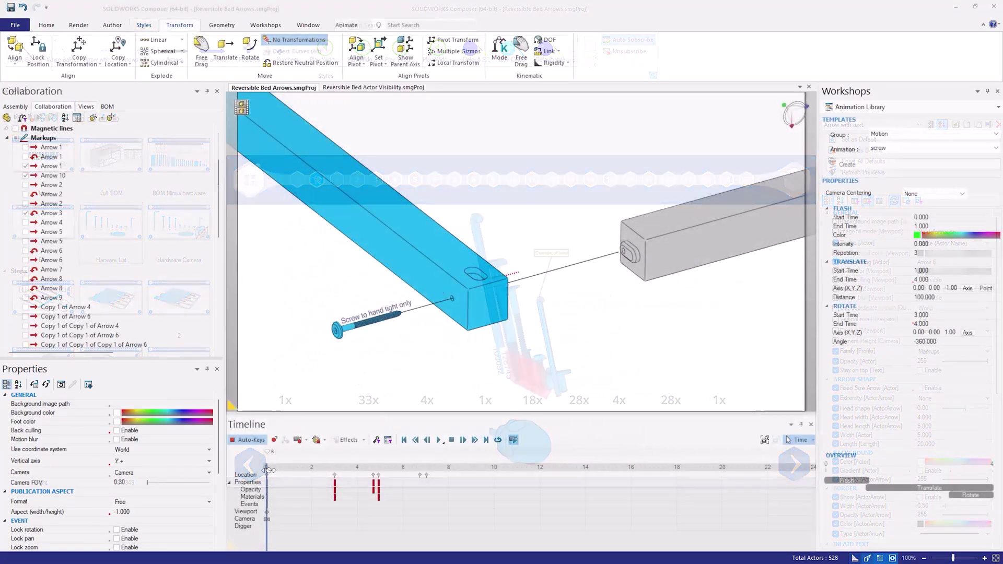
- Scrub the timeline of the screw animation to examine the "Screw to hand tight only" arrow text
drag(272, 469, 264, 512)
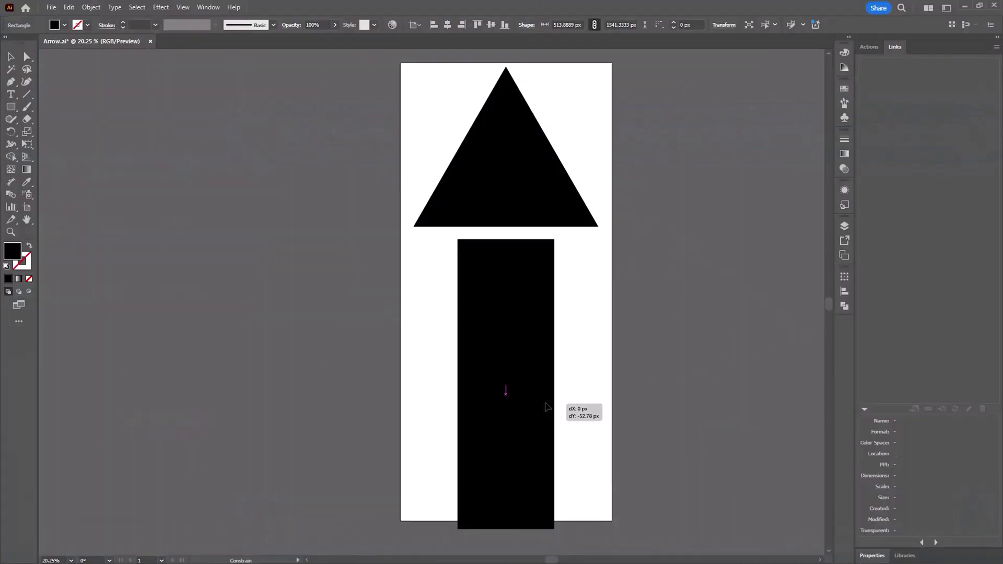
- In Illustrator, move the rectangle up against the triangle to complete the arrow and export it as Arrow2.svg to the Arrows folder
drag(545, 403, 547, 394)
click(428, 320)
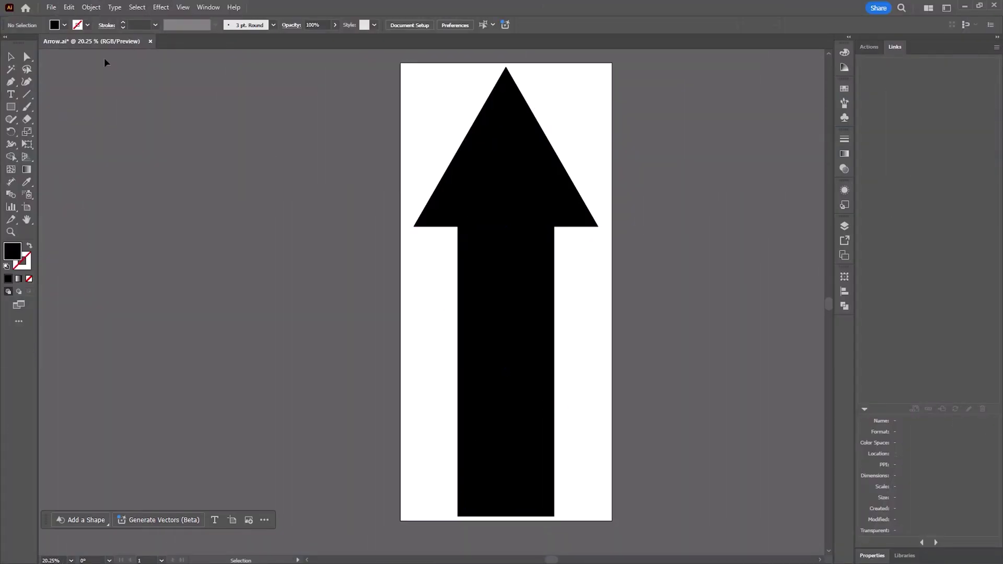
click(49, 8)
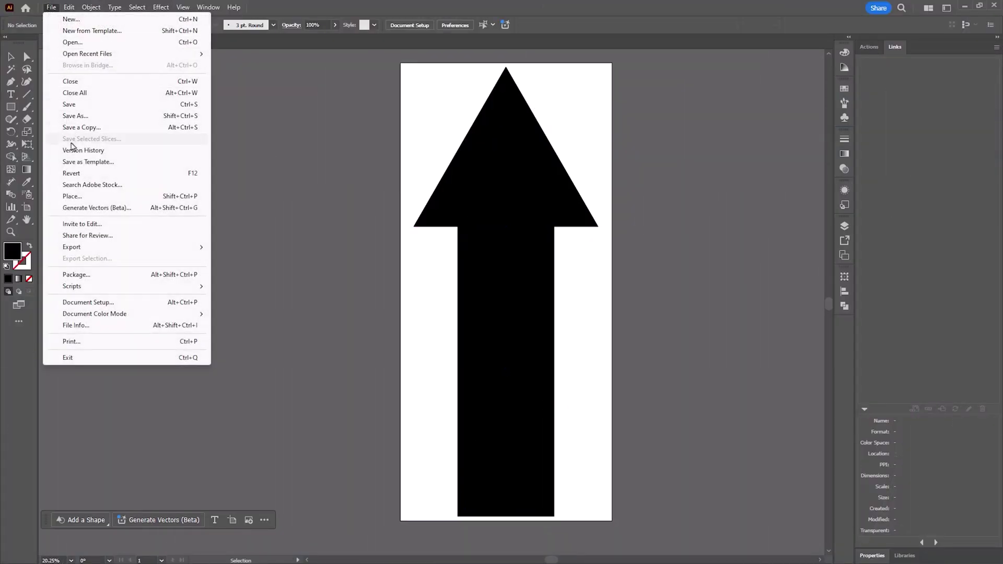
click(123, 415)
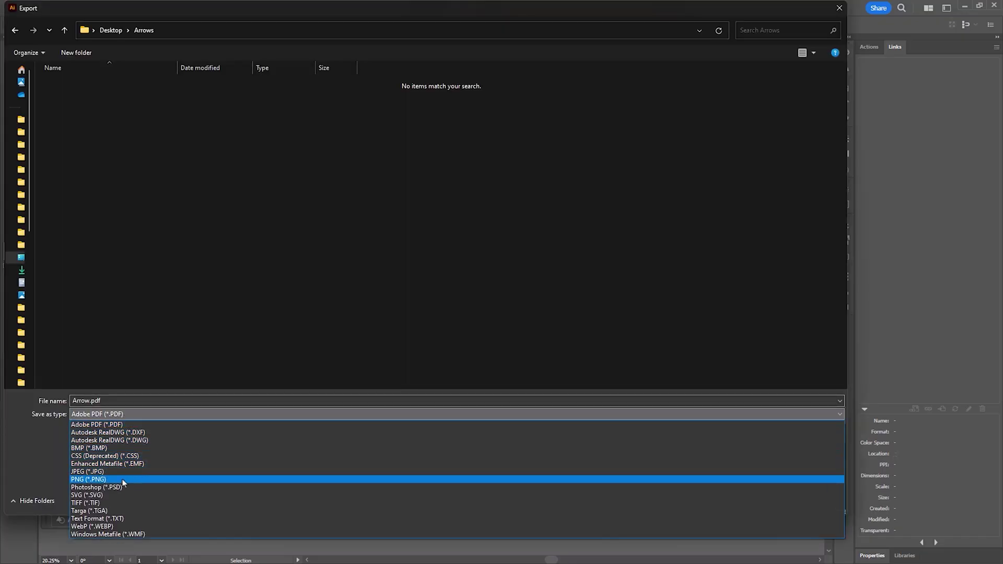
click(127, 497)
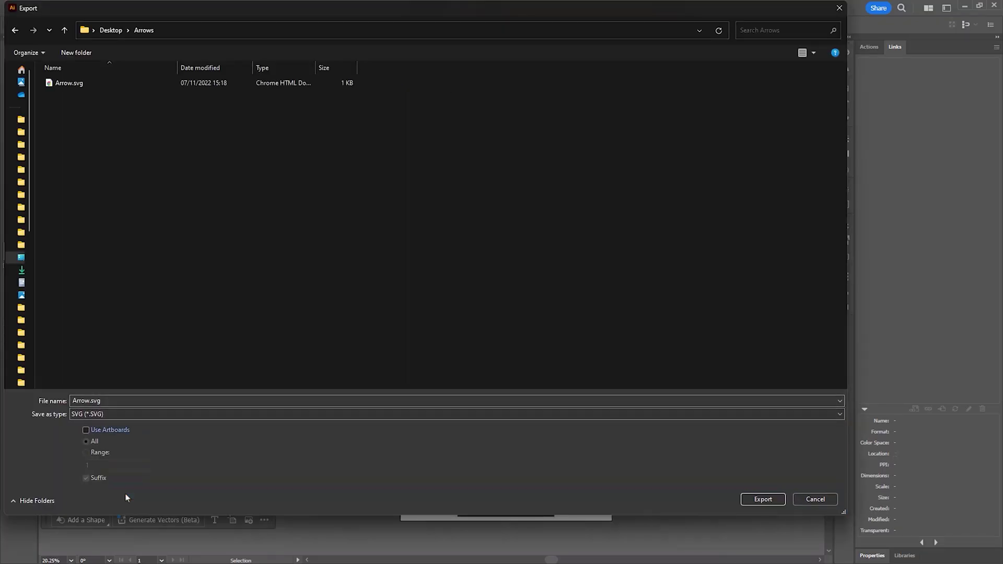
click(90, 401)
text(2)
click(762, 500)
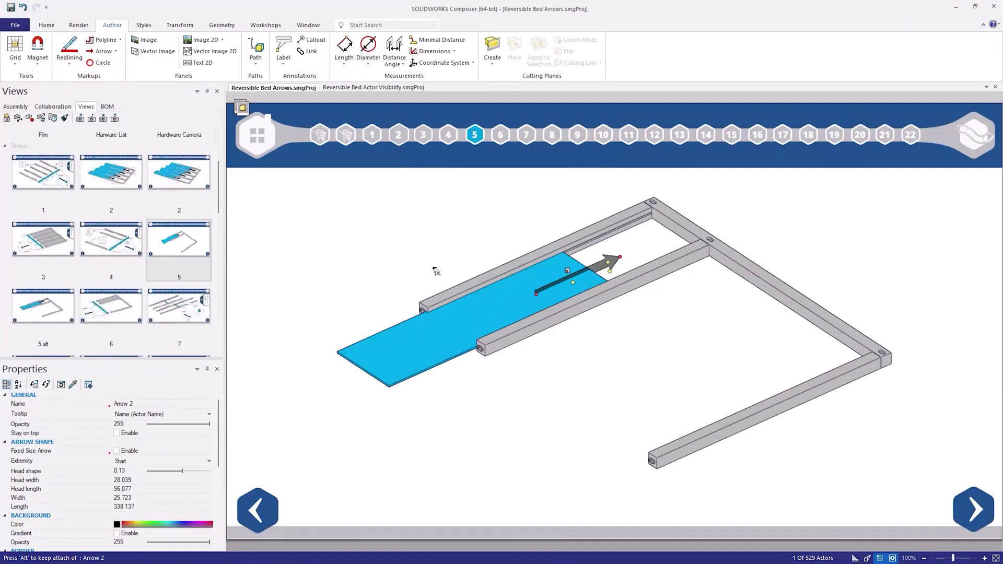
- In SOLIDWORKS Composer, deselect the arrow in view 5 and align the camera to Top/Bottom
click(437, 271)
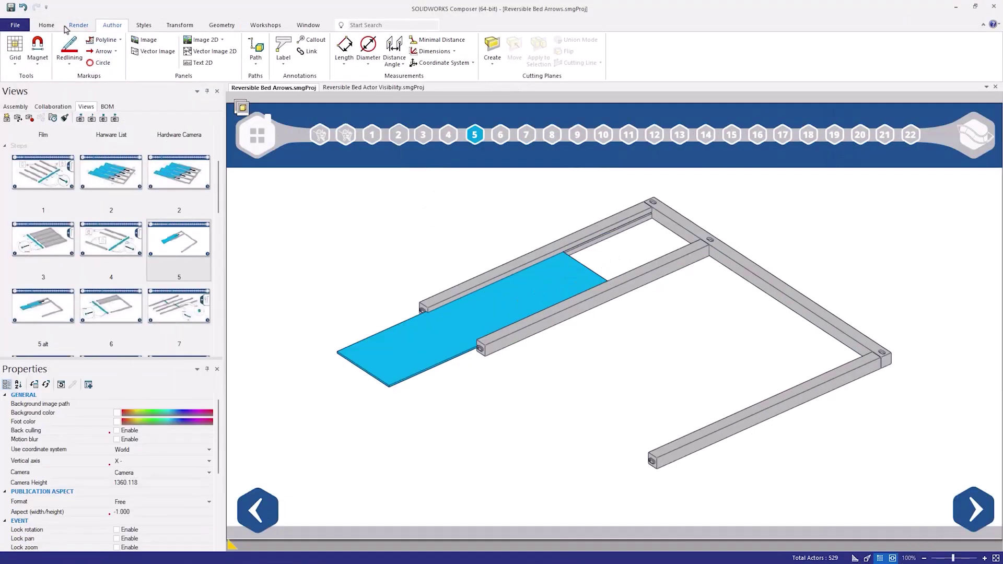
click(47, 25)
click(280, 52)
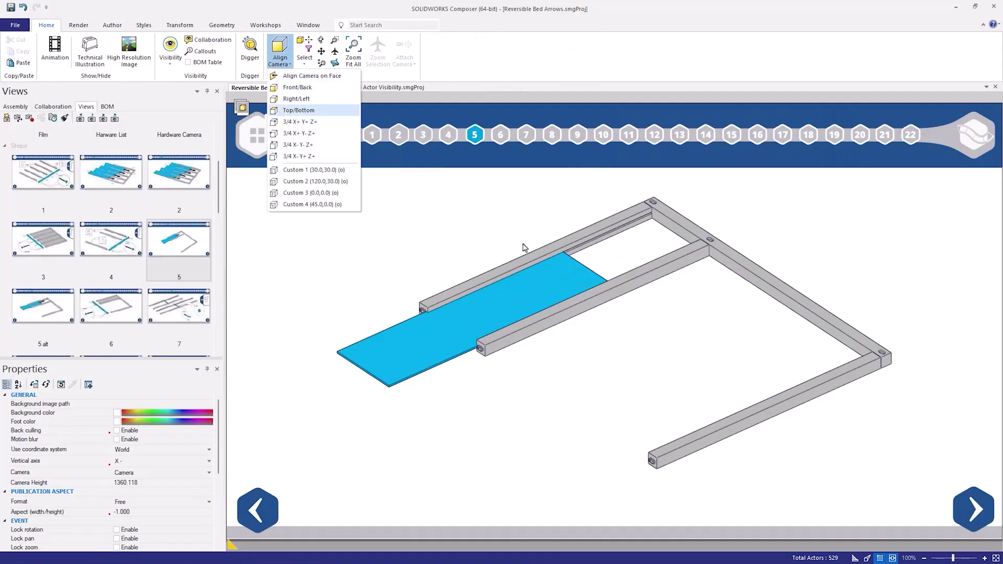
click(309, 108)
key(alt)
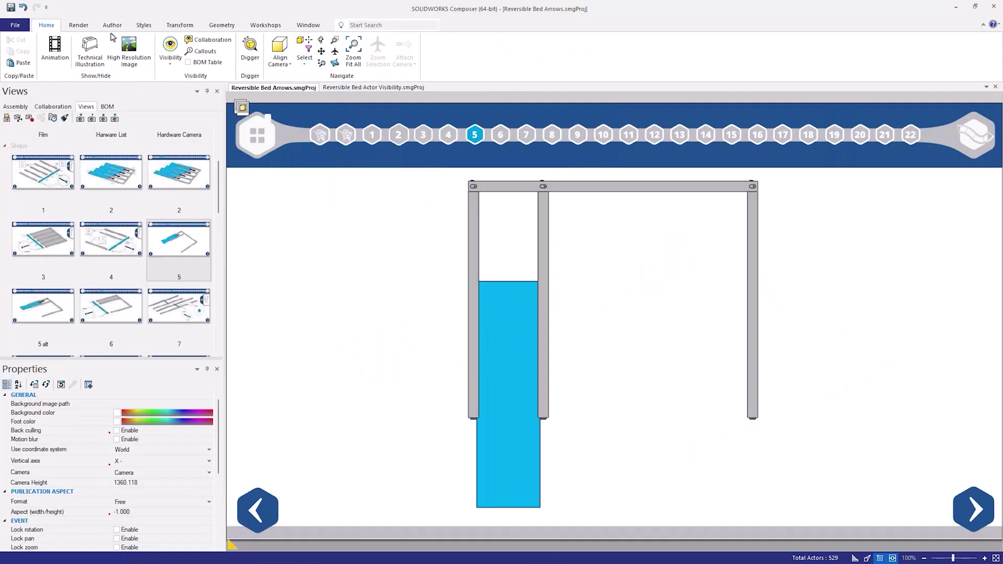
- Insert a vector image between the two rails at the end of the blue slat and load the arrow SVG file into it
click(111, 26)
click(149, 54)
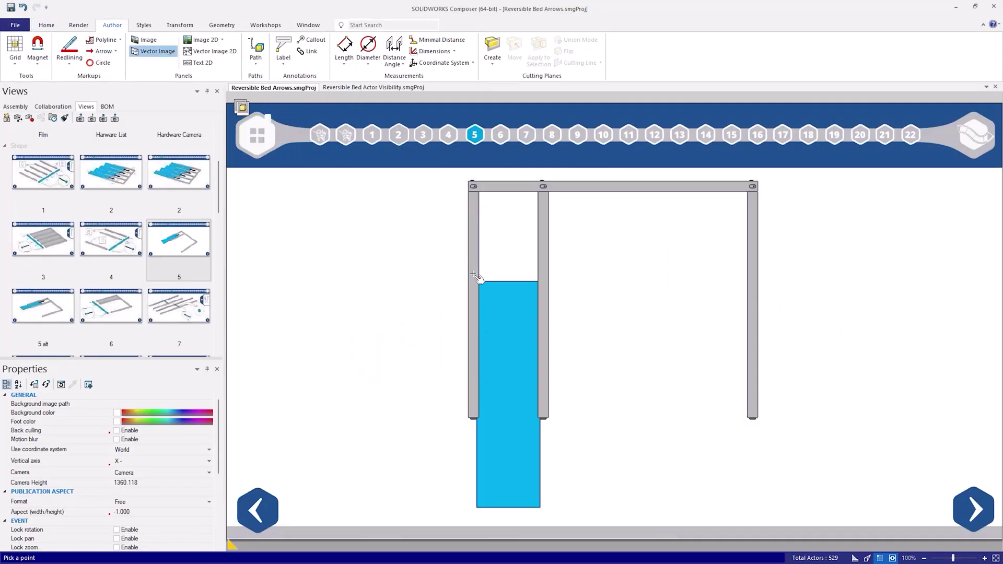
click(533, 227)
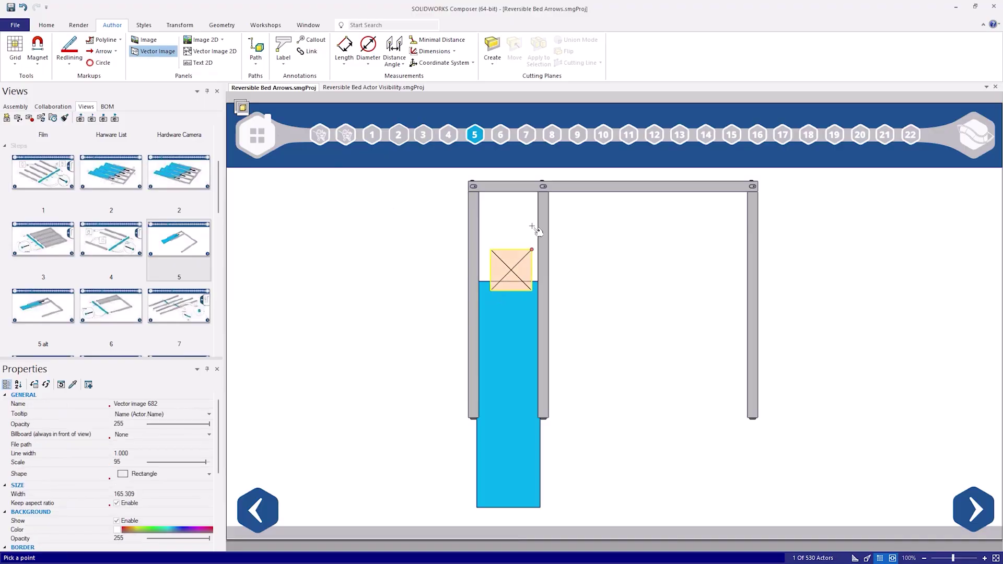
click(208, 445)
double_click(397, 136)
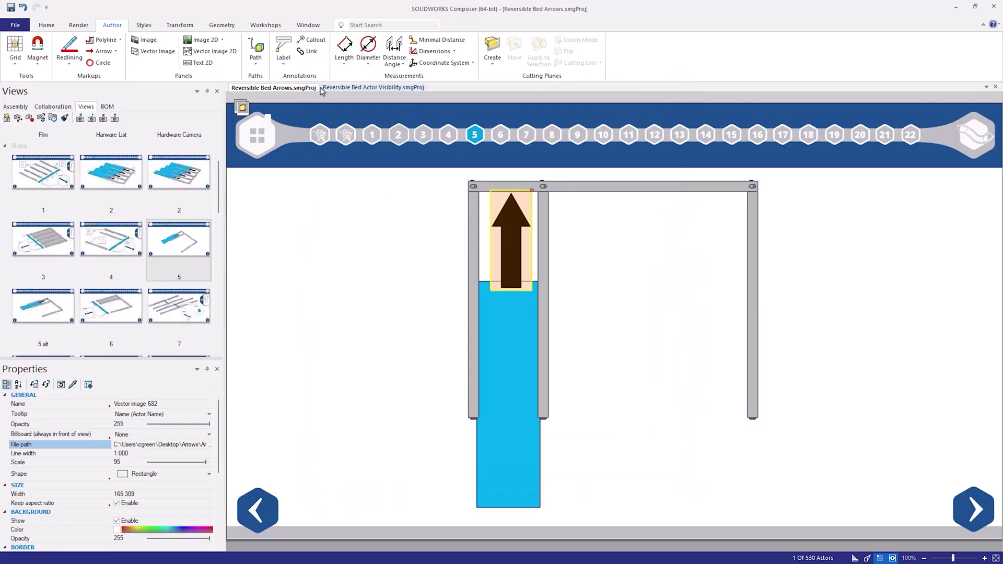
- Translate the vector arrow image back along the rails so that it overlaps more of the blue slat
middle_drag(543, 249, 625, 216)
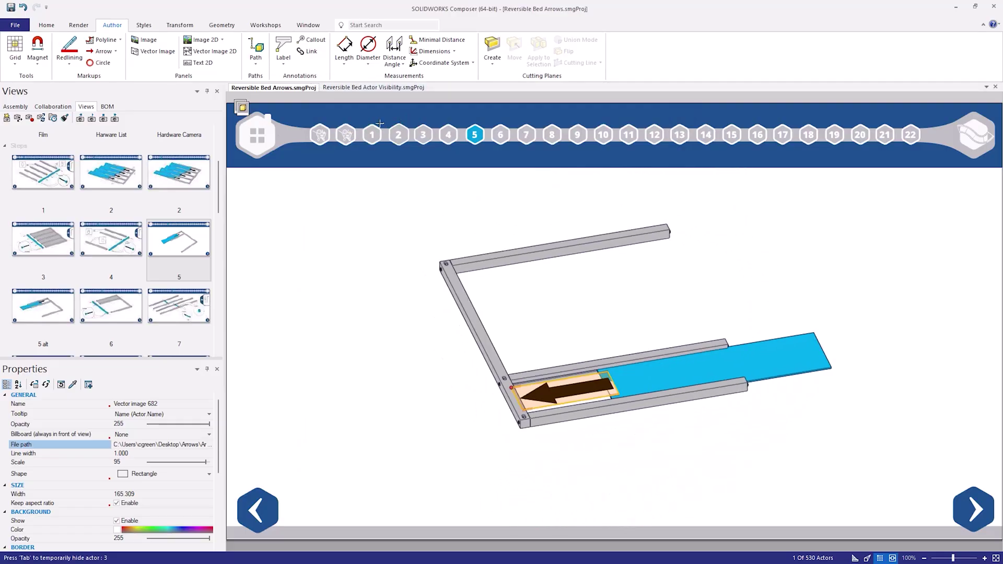
click(180, 25)
click(225, 49)
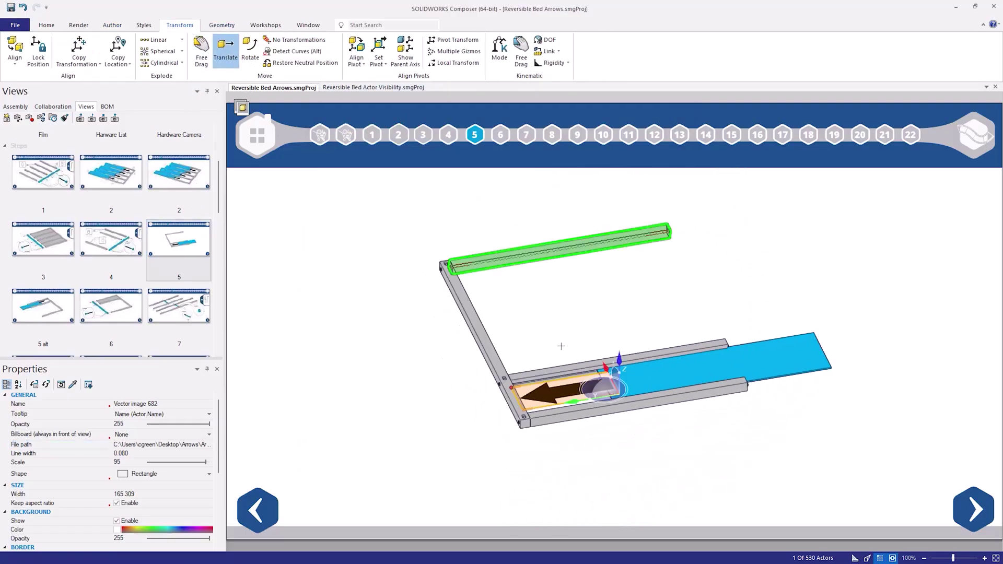
drag(573, 401, 608, 392)
drag(646, 356, 646, 357)
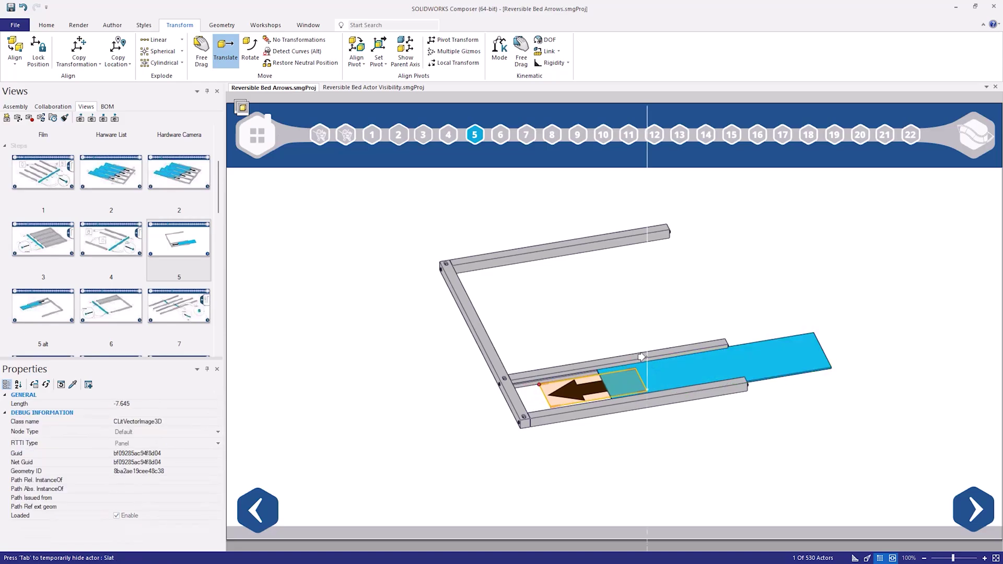
click(620, 455)
drag(620, 454, 523, 455)
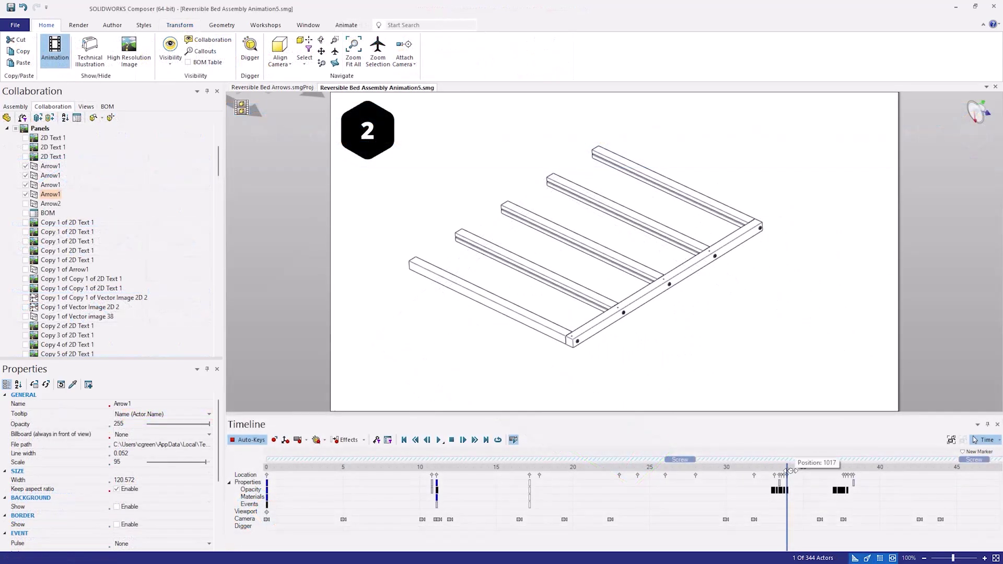
- In the bed assembly animation, scrub the timeline forward from about position 1017 to review the vector arrows
drag(789, 471, 812, 474)
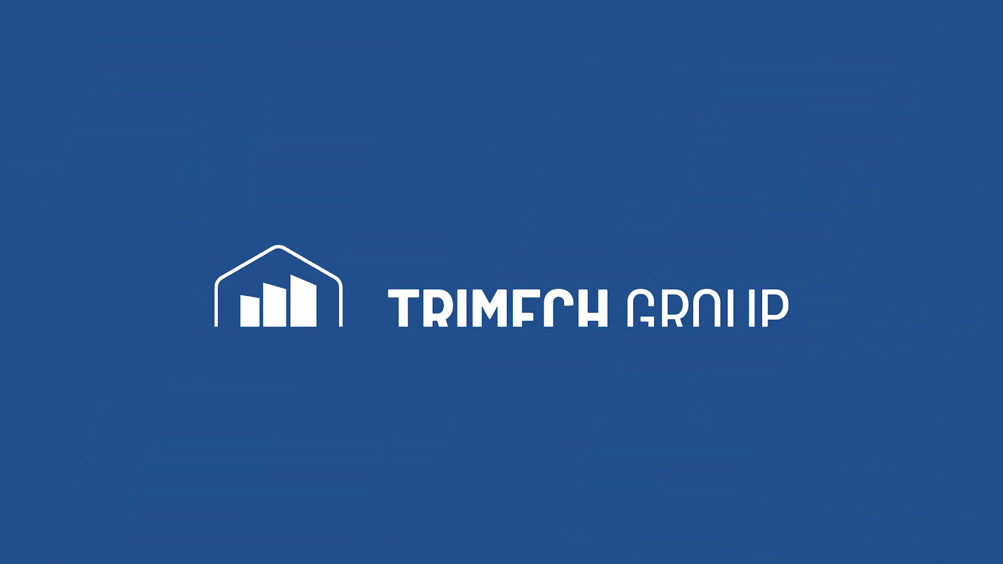